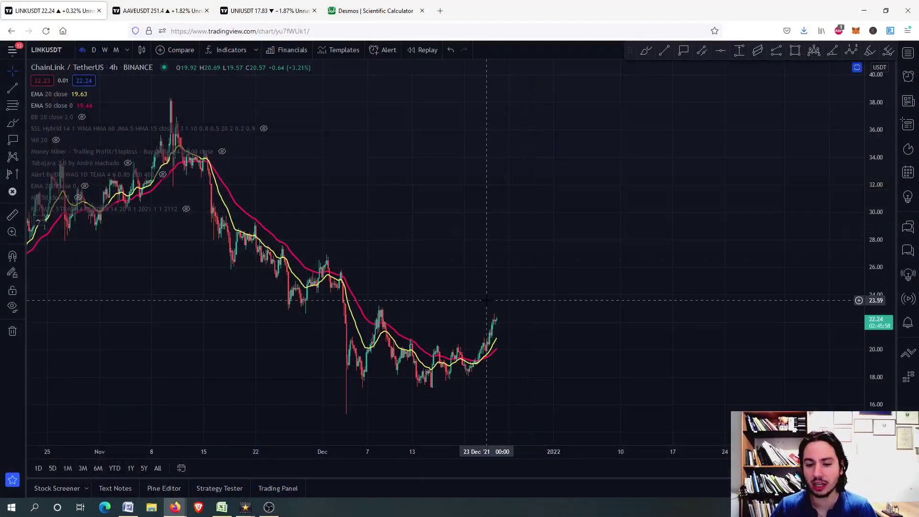
scroll(467, 281, "up", 2)
scroll(467, 281, "down", 2)
scroll(467, 281, "down", 2)
scroll(466, 281, "down", 2)
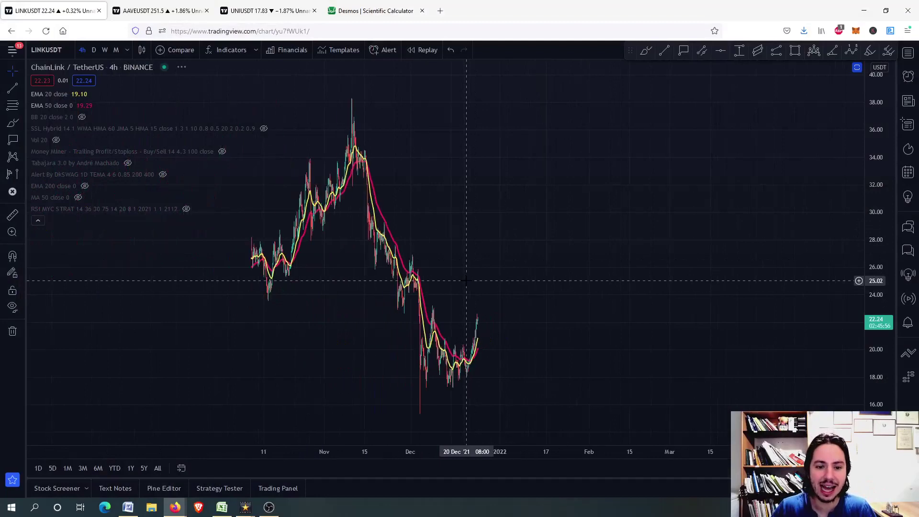
scroll(466, 281, "down", 2)
scroll(466, 281, "down", 3)
- Switch the LINK chart to daily candles and rescale prices to fit the 2020–2021 history
left_click_drag(873, 216, 873, 144)
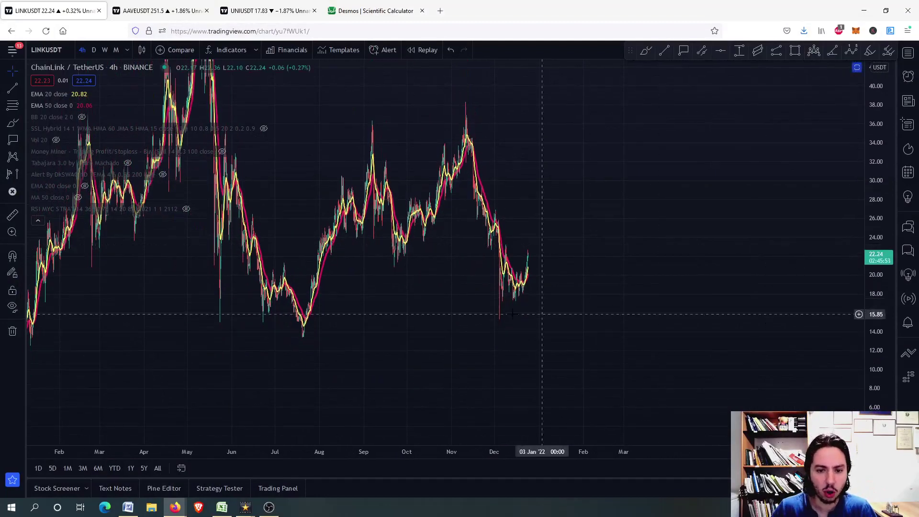
left_click(93, 49)
left_click_drag(872, 201, 873, 144)
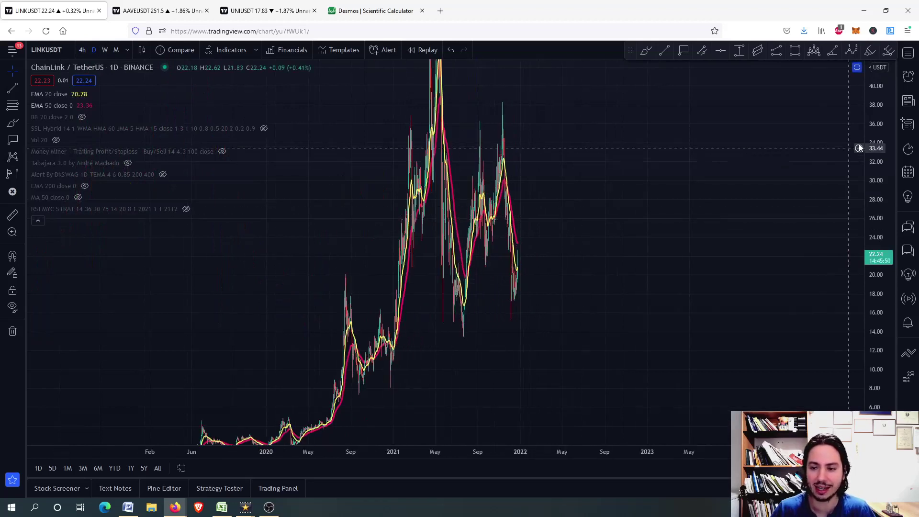
scroll(467, 252, "up", 4)
scroll(488, 230, "up", 2)
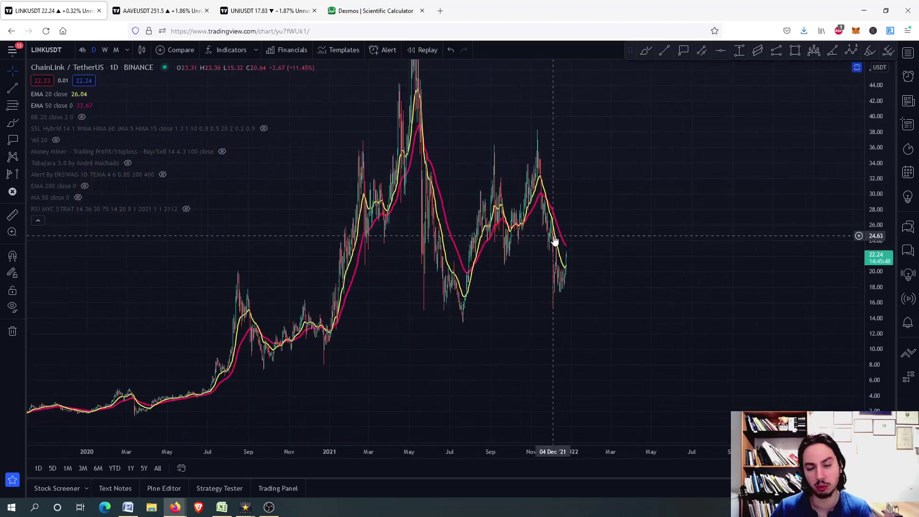
- Sketch a curved brush path beneath the LINK price dip, then remove it
left_click(647, 51)
mouse_move(437, 296)
left_mouse_down()
mouse_move(528, 302)
mouse_move(590, 283)
left_mouse_up()
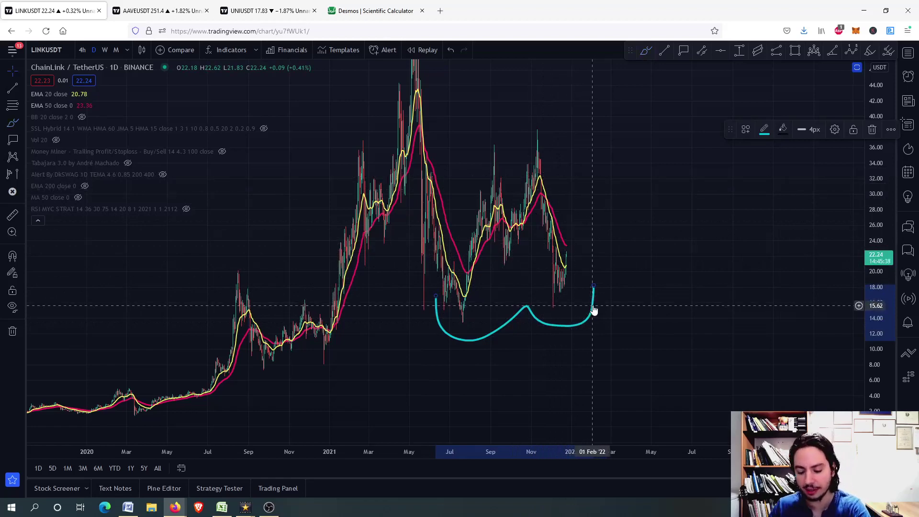
key("Delete")
scroll(593, 310, "up", 6)
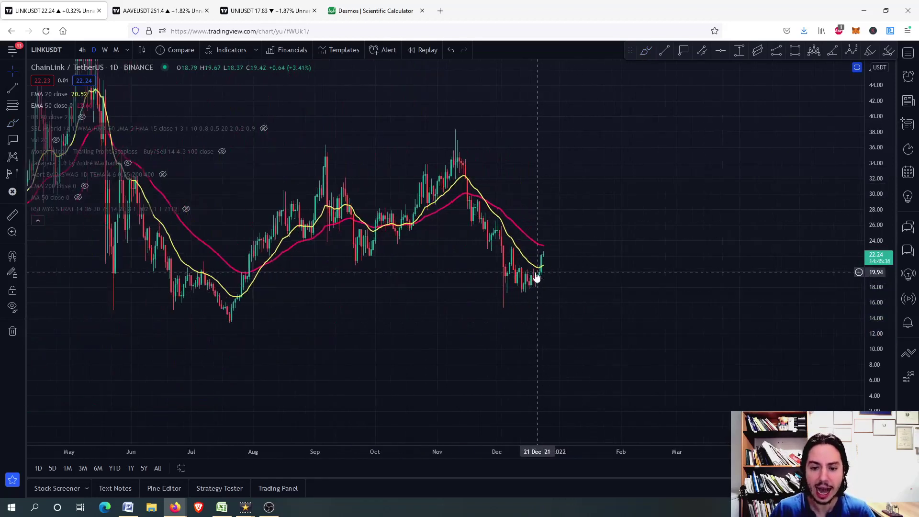
- Toggle the indicator panes, reset the price scale, and return LINK to 4-hour candles
double_click(574, 273)
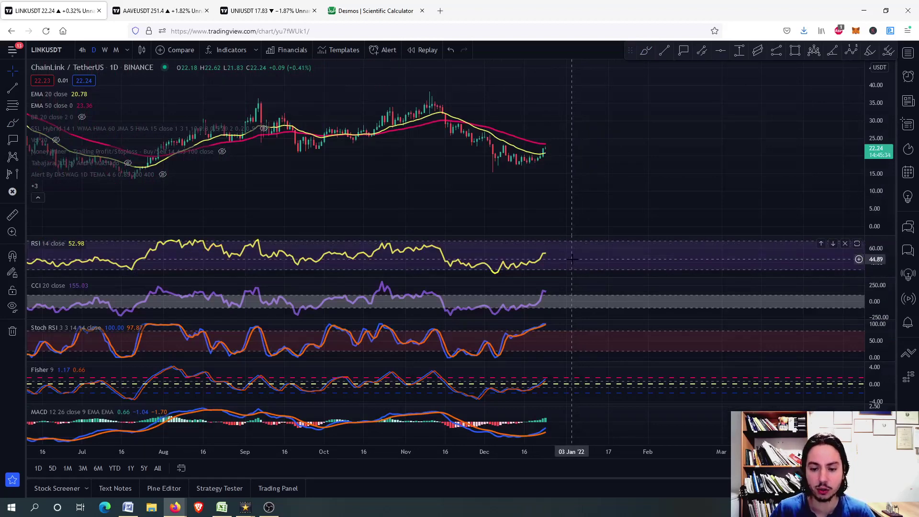
double_click(573, 180)
scroll(546, 245, "up", 3)
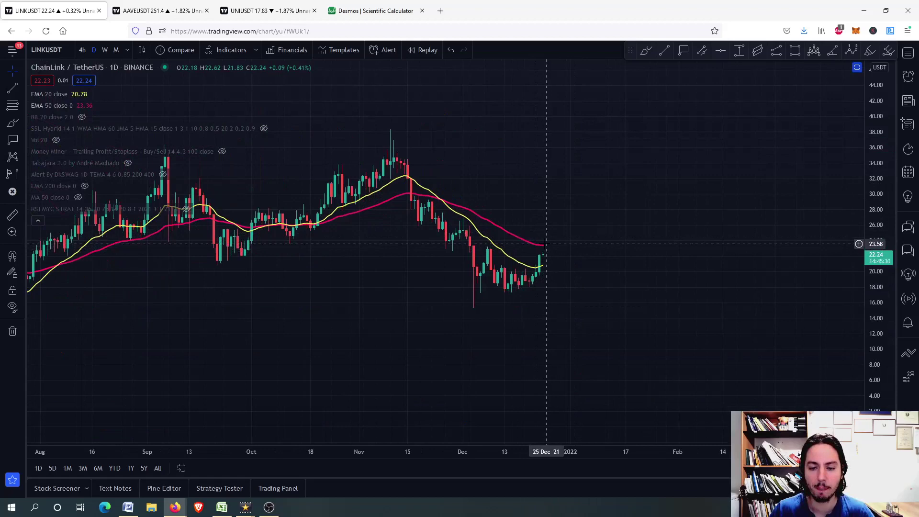
scroll(547, 244, "down", 3)
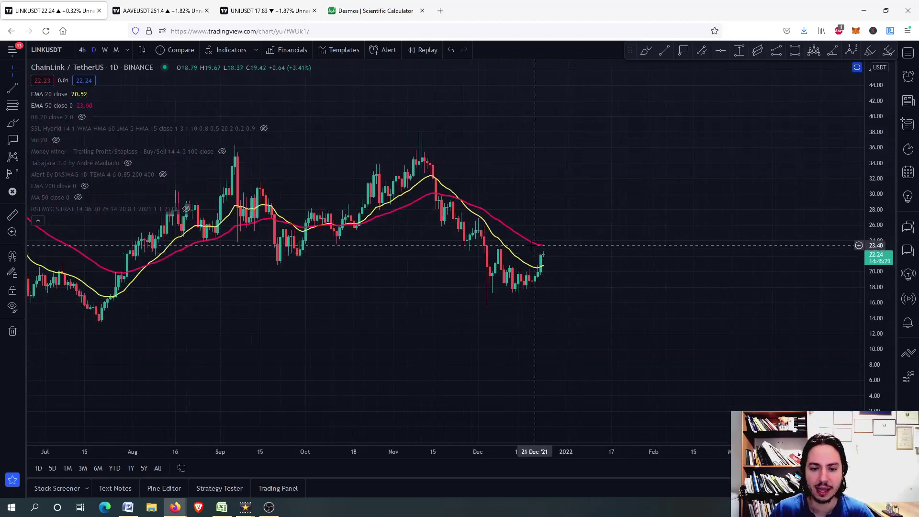
double_click(874, 302)
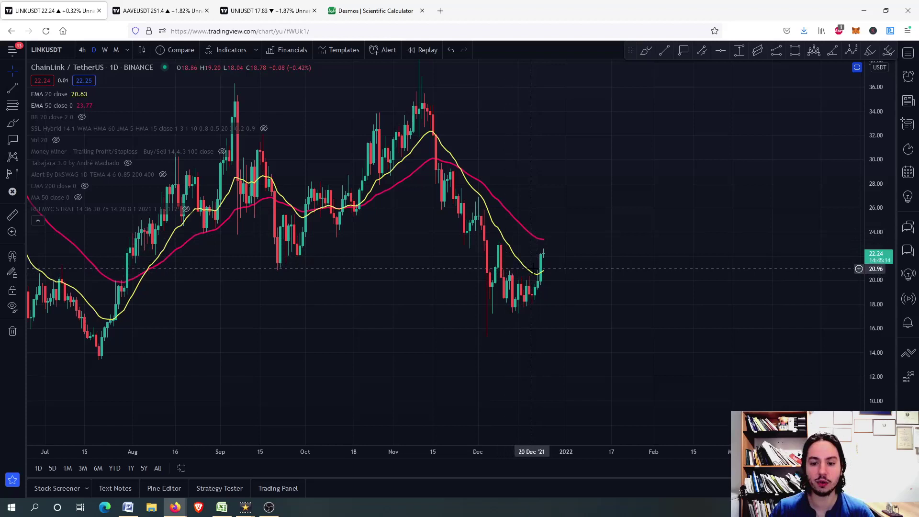
left_click(82, 50)
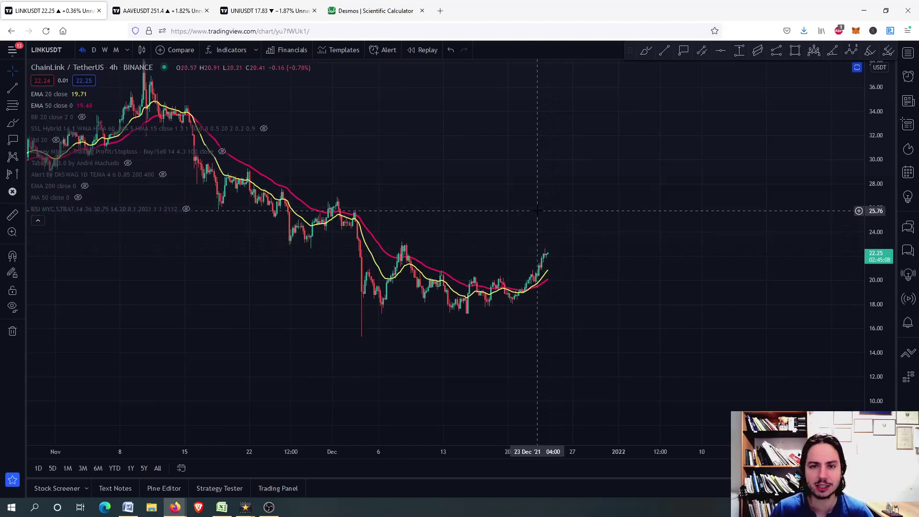
left_click(646, 53)
left_click_drag(547, 253, 560, 208)
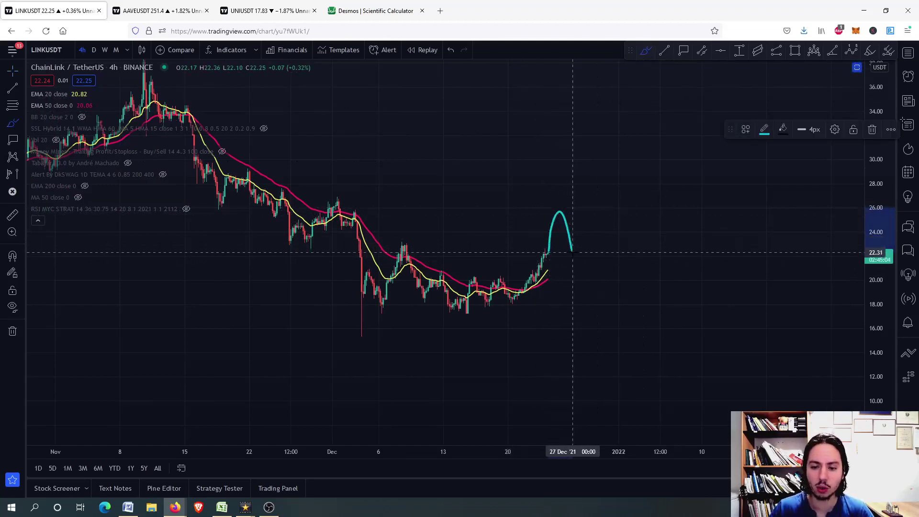
left_click_drag(572, 253, 607, 134)
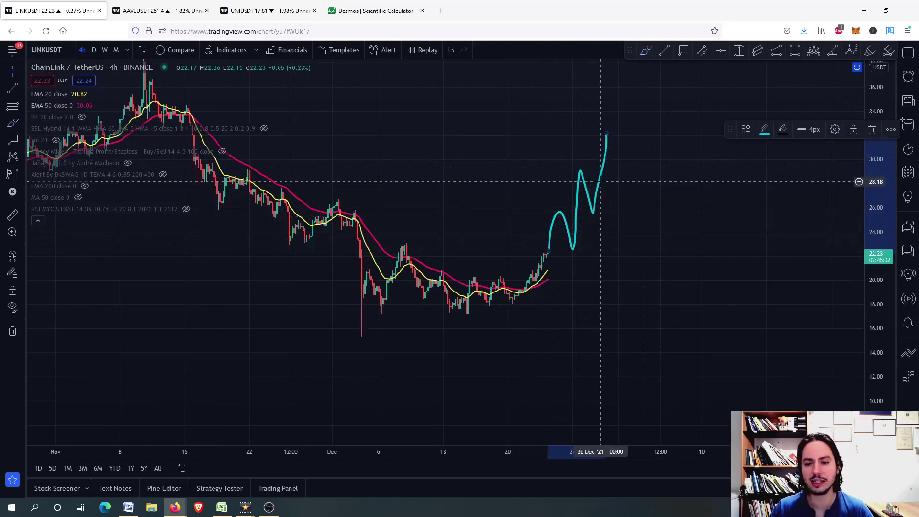
key("Delete")
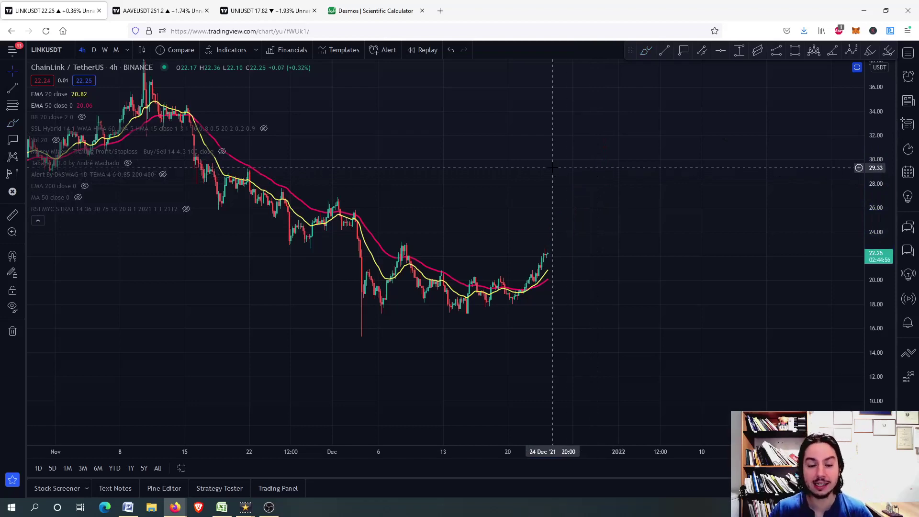
left_click_drag(877, 168, 876, 295)
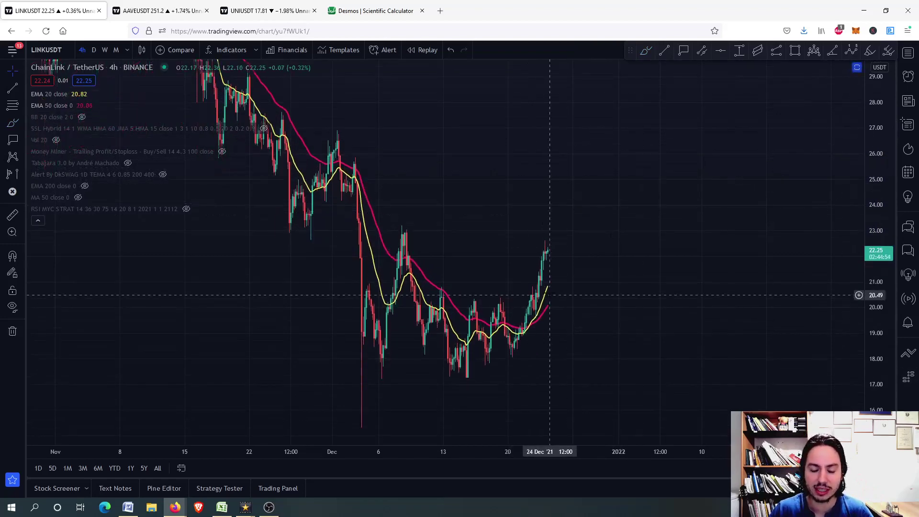
scroll(551, 310, "down", 2)
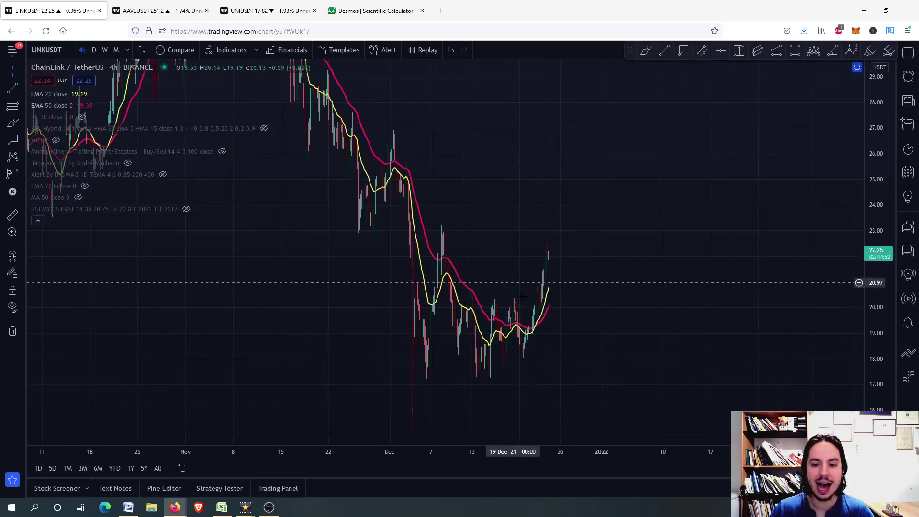
scroll(542, 311, "up", 2)
left_click_drag(554, 258, 412, 186)
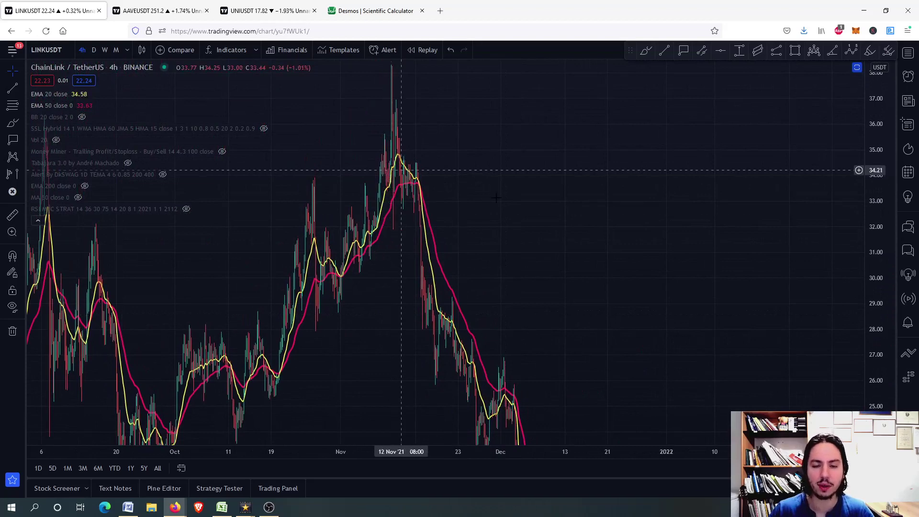
mouse_move(570, 173)
left_mouse_down()
mouse_move(570, 209)
mouse_move(489, 187)
left_mouse_up()
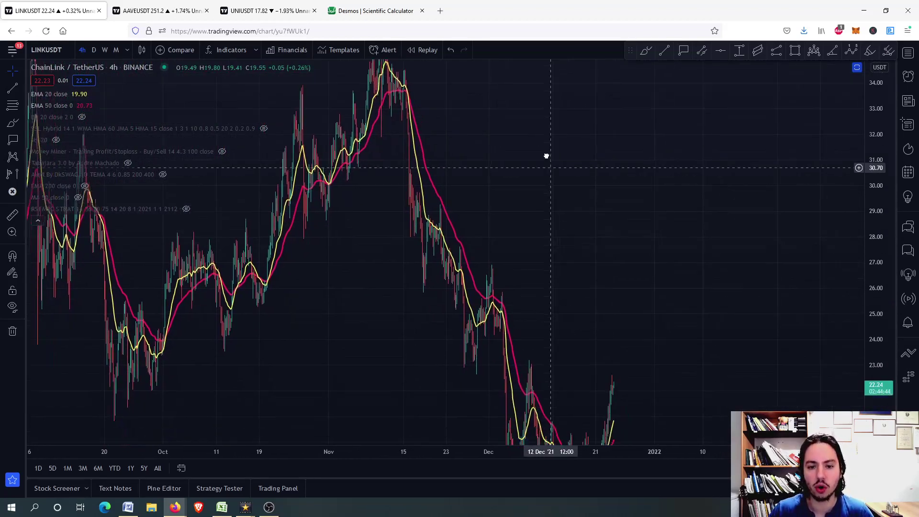
scroll(423, 173, "up", 2)
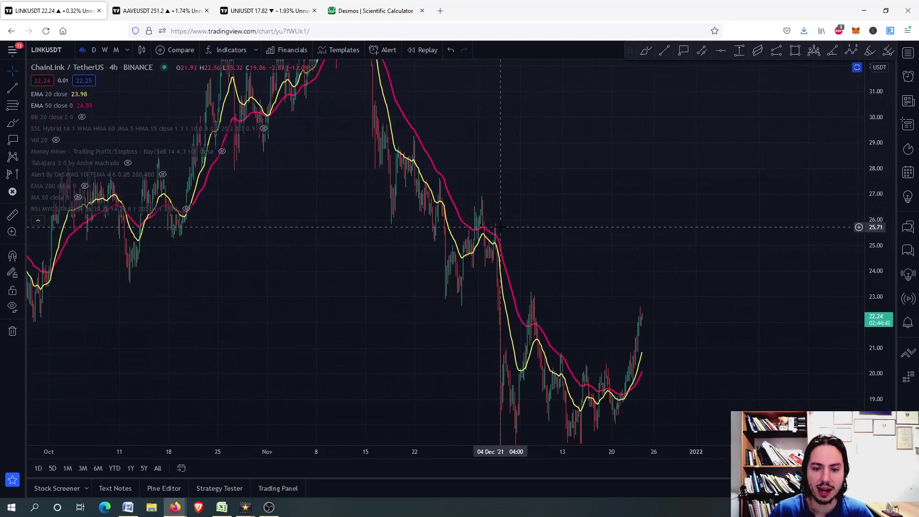
scroll(489, 214, "up", 2)
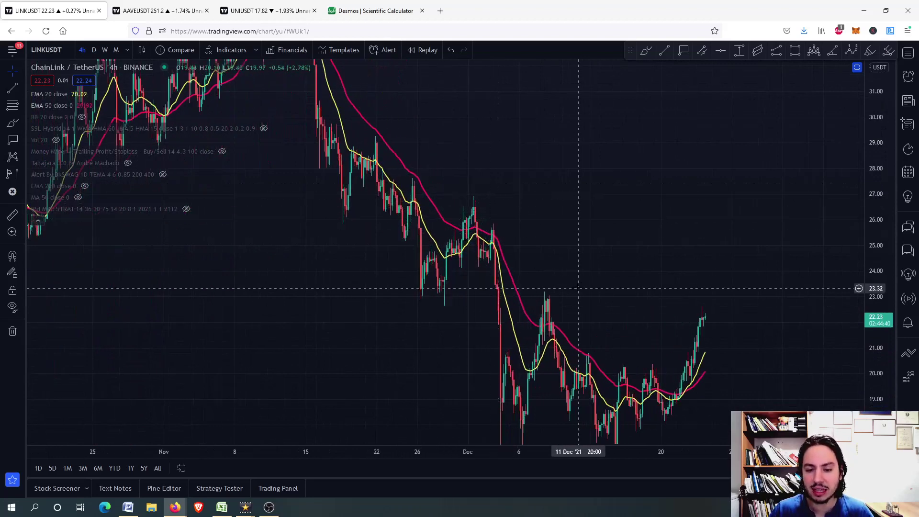
left_click_drag(495, 217, 489, 176)
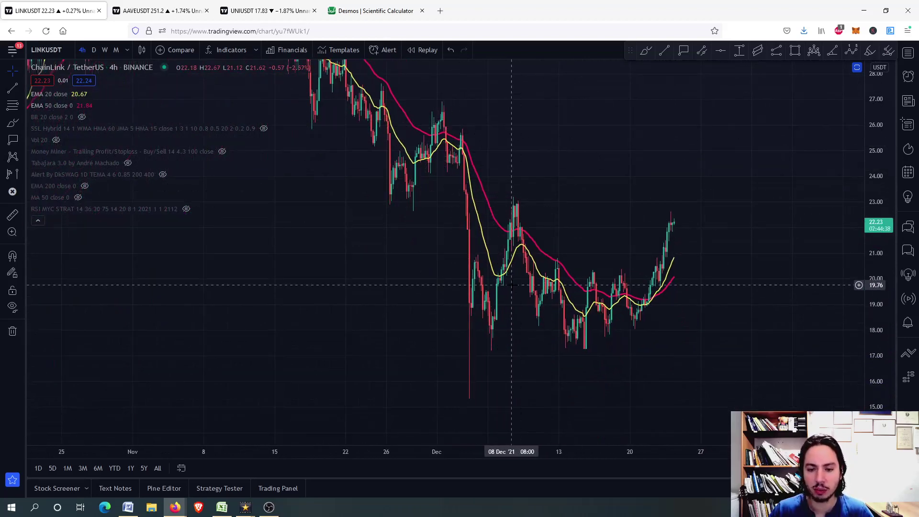
scroll(512, 285, "down", 3)
scroll(543, 225, "down", 3)
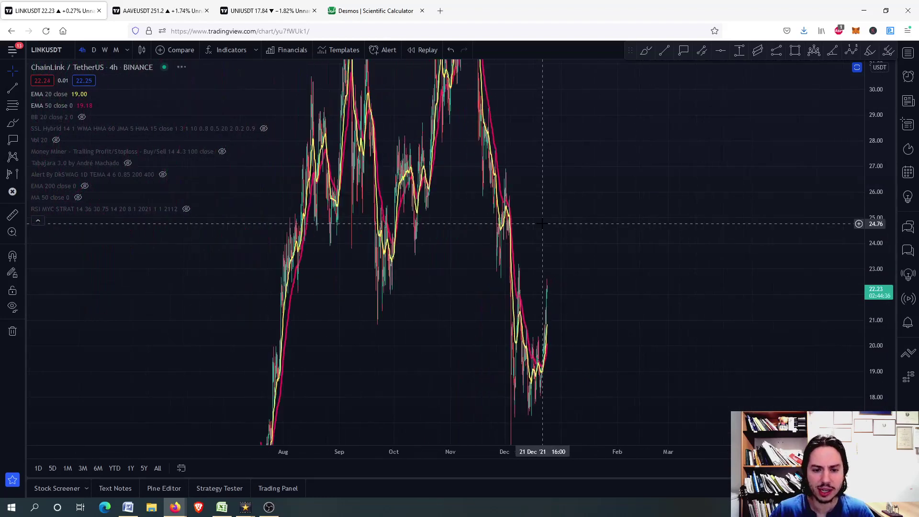
scroll(542, 224, "down", 3)
scroll(546, 209, "down", 2)
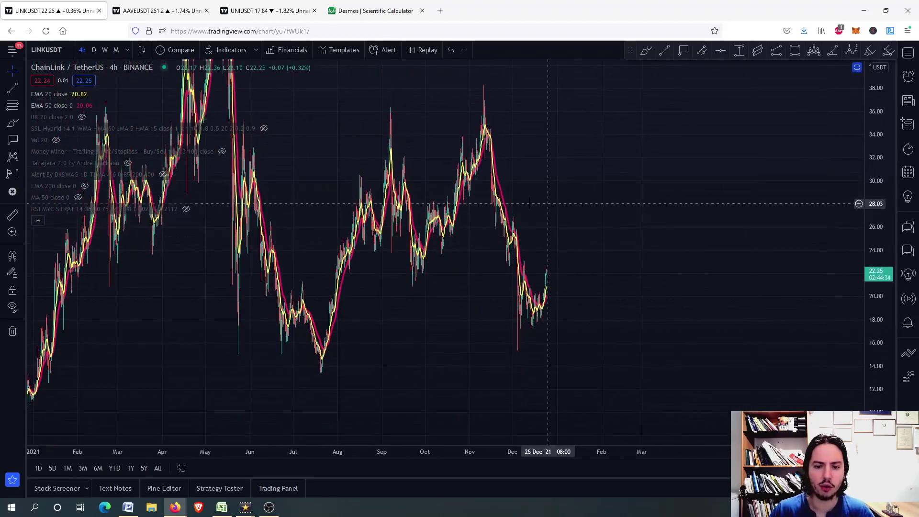
- Draw a Fibonacci retracement from the ~38 November peak down to the 15.37 low
left_click(20, 109)
left_click(65, 144)
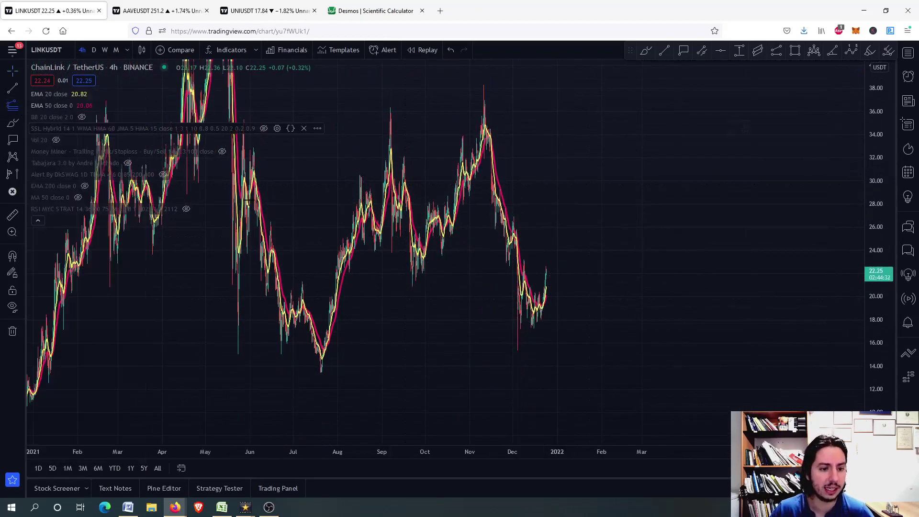
left_click(411, 286)
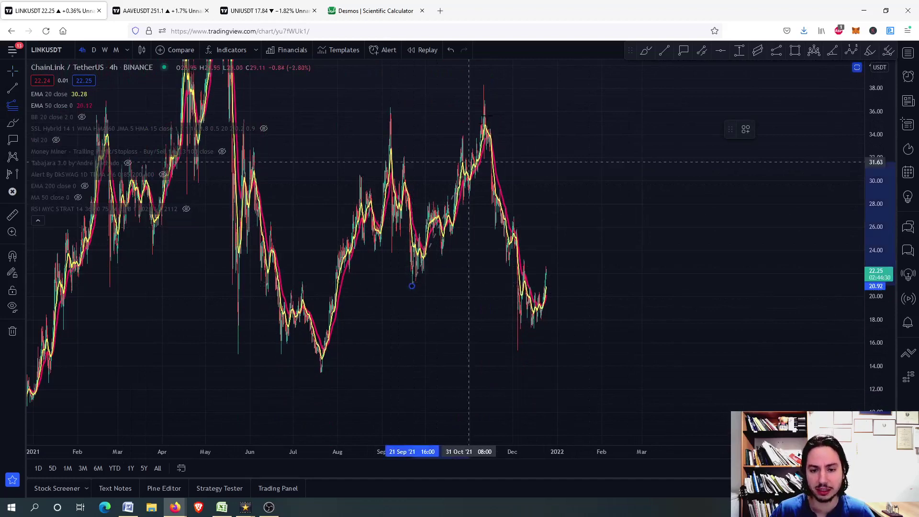
left_click(483, 85)
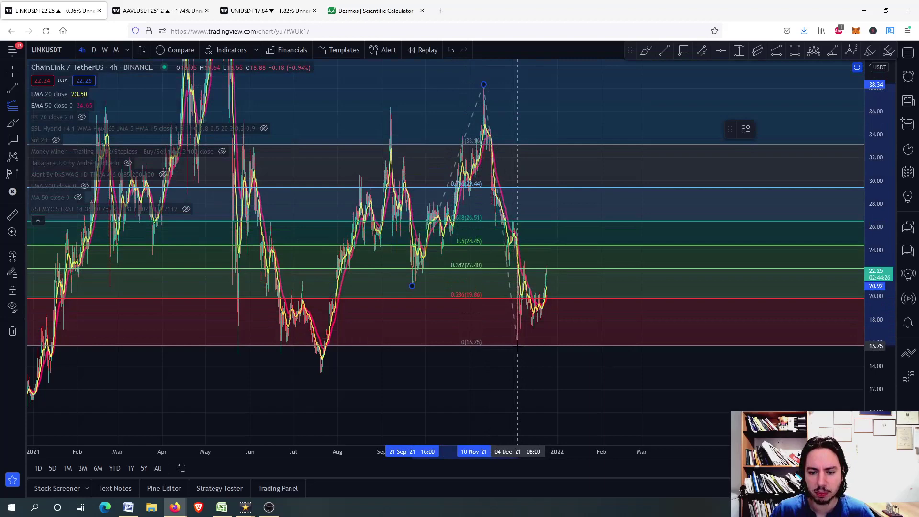
left_click(519, 349)
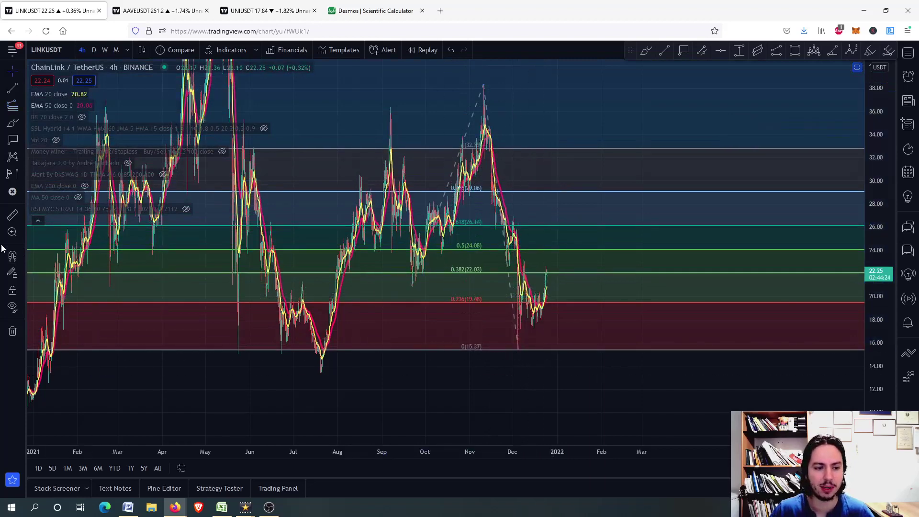
scroll(503, 287, "up", 3)
scroll(475, 281, "up", 3)
scroll(431, 281, "up", 3)
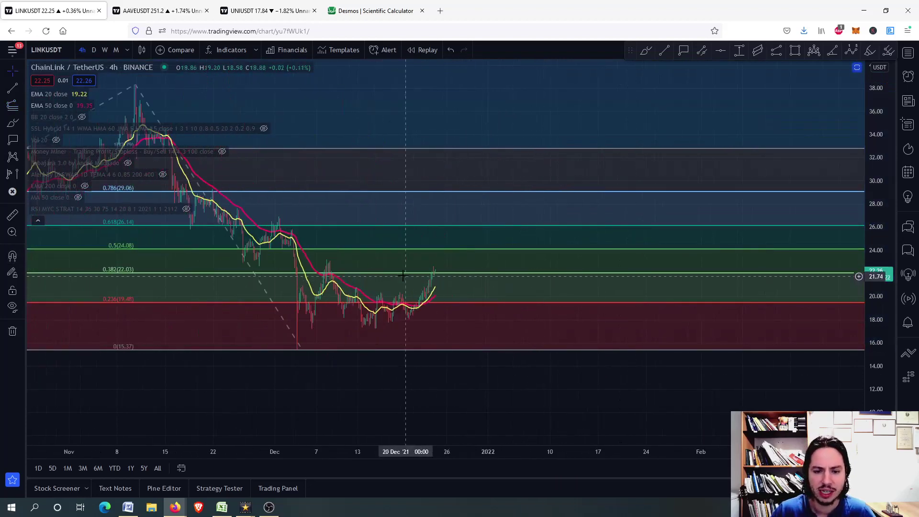
scroll(402, 281, "up", 2)
scroll(552, 273, "down", 3)
scroll(552, 266, "down", 3)
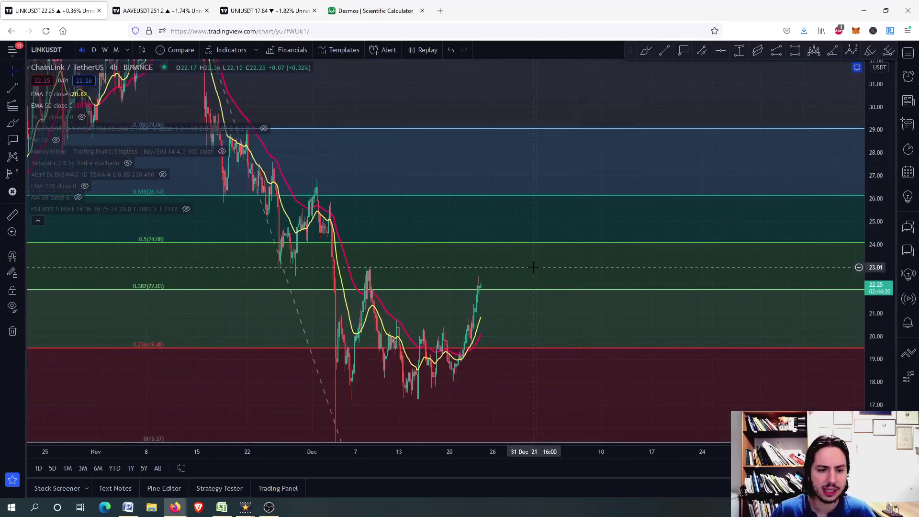
scroll(552, 259, "down", 3)
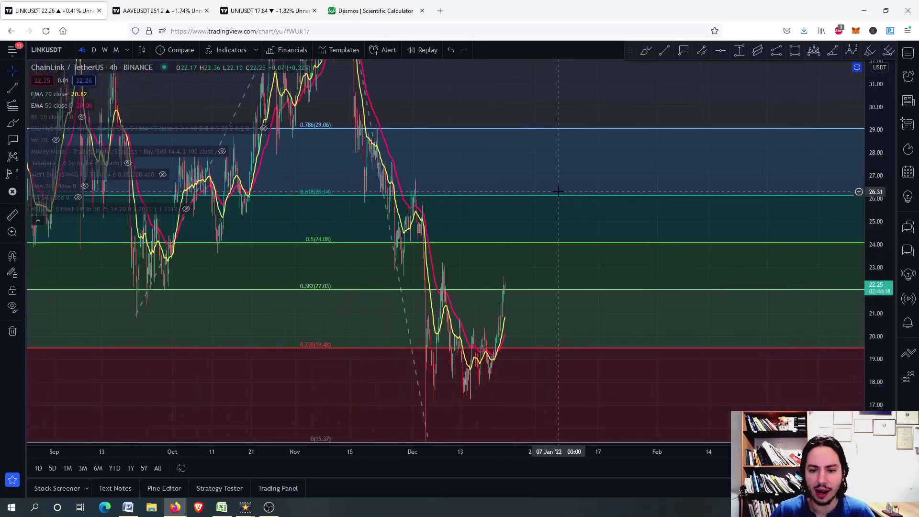
- Place price callouts at 24.08 and 26.10, then measure a price range on LINK
left_click(685, 51)
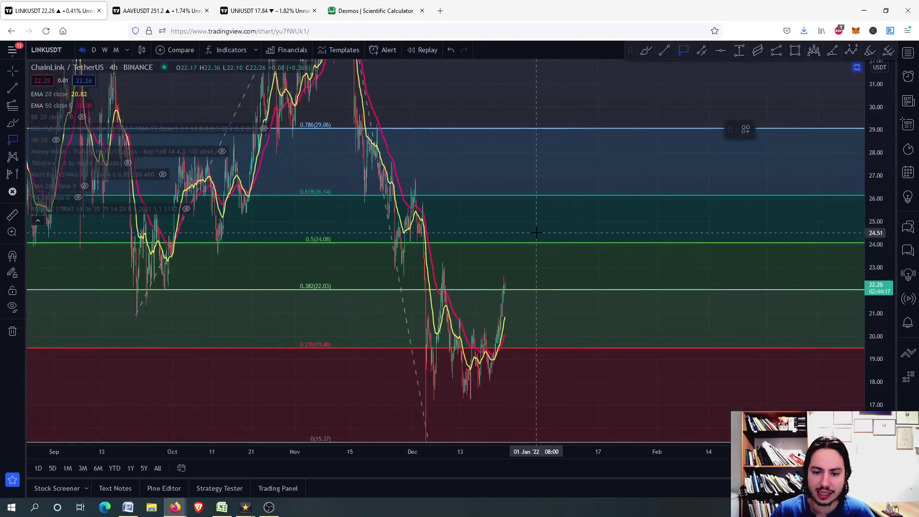
left_click(512, 244)
left_click(524, 192)
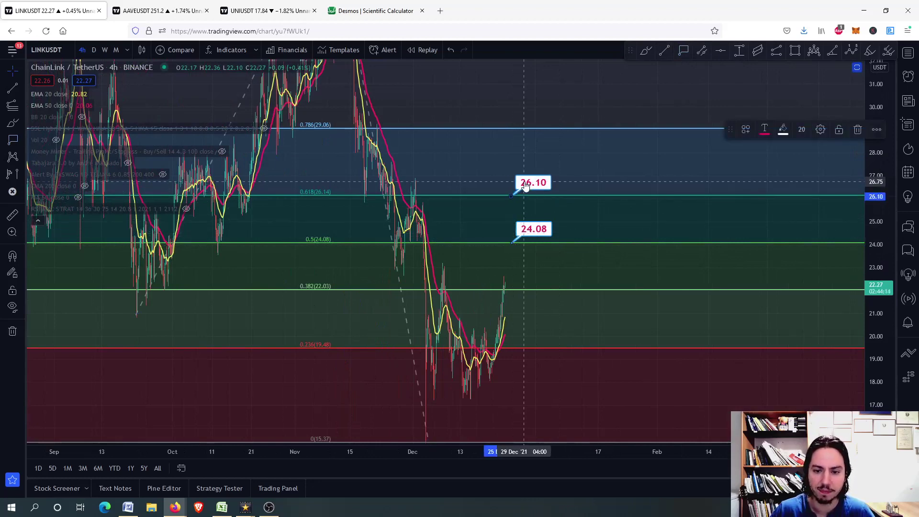
left_click(516, 213)
scroll(515, 213, "down", 4)
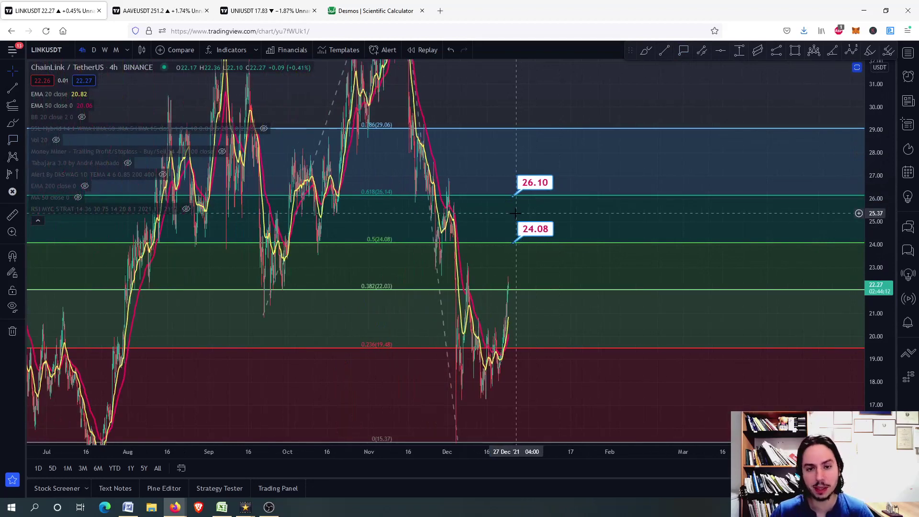
key("shift")
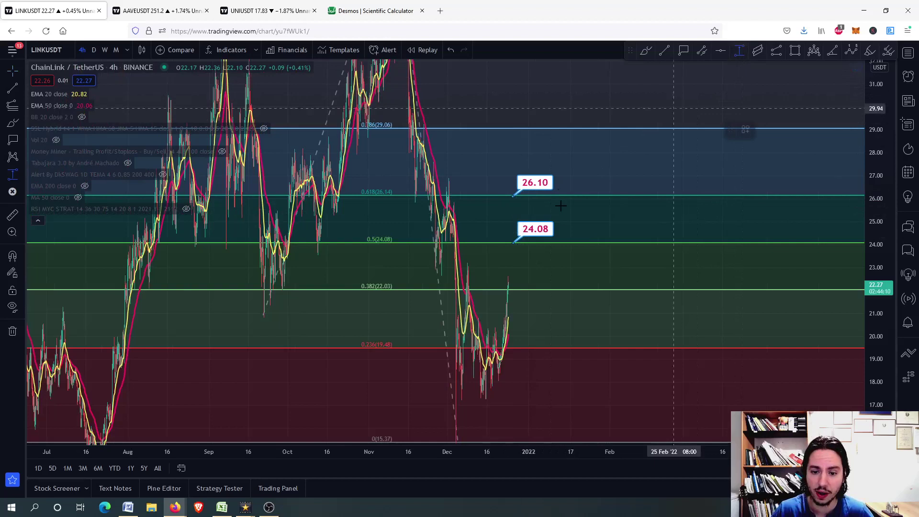
left_click_drag(512, 282, 557, 195)
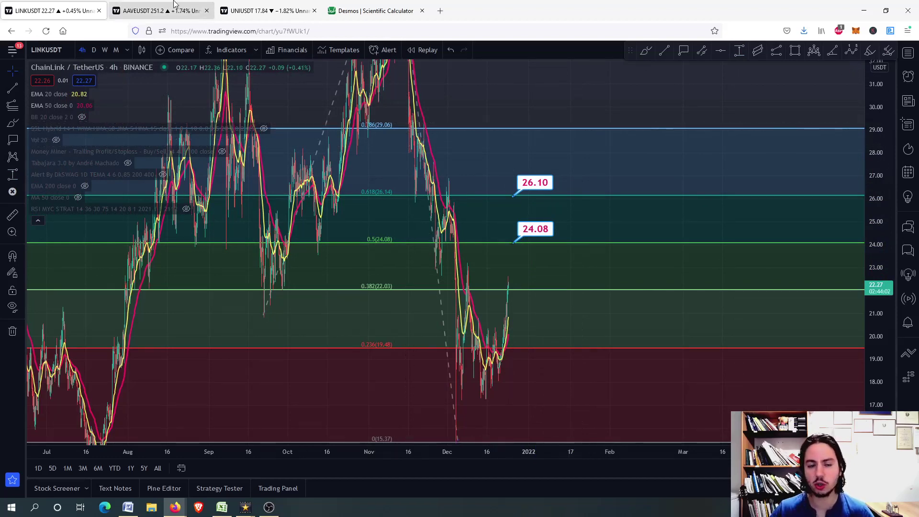
- Switch to the AAVEUSDT 4-hour chart and pan to reveal earlier candles
left_click(155, 10)
scroll(531, 187, "up", 2)
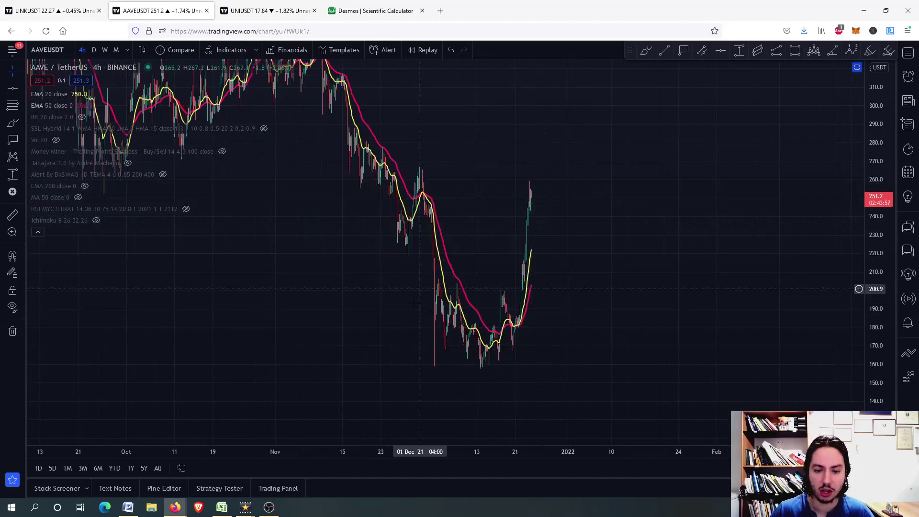
scroll(453, 289, "up", 1)
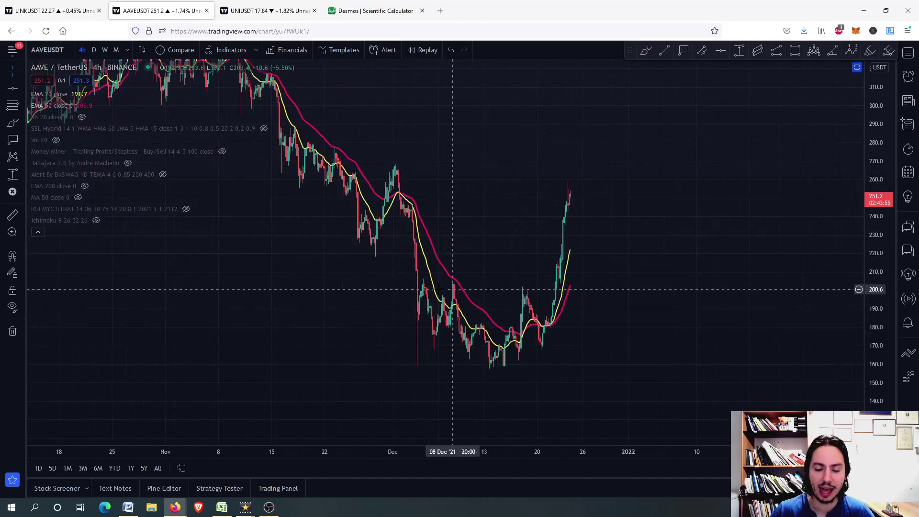
scroll(477, 311, "down", 1)
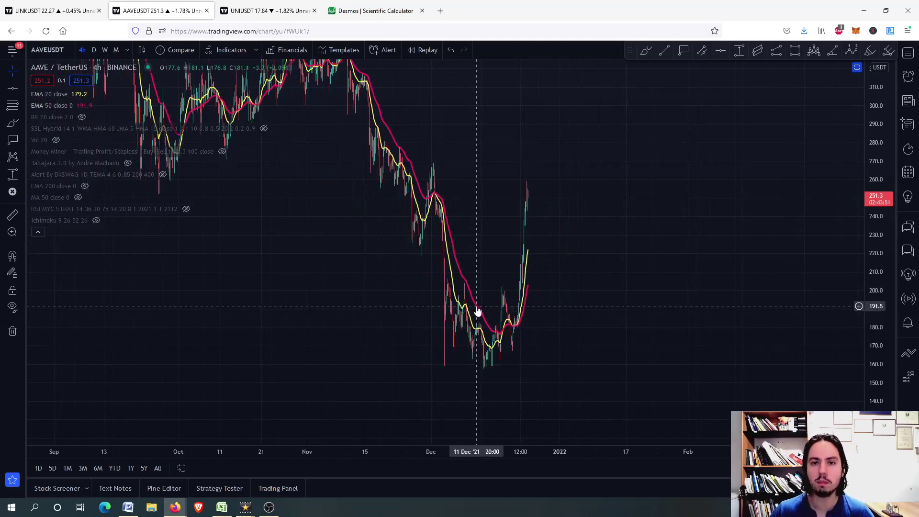
scroll(488, 287, "up", 1)
scroll(503, 266, "up", 1)
scroll(514, 246, "up", 1)
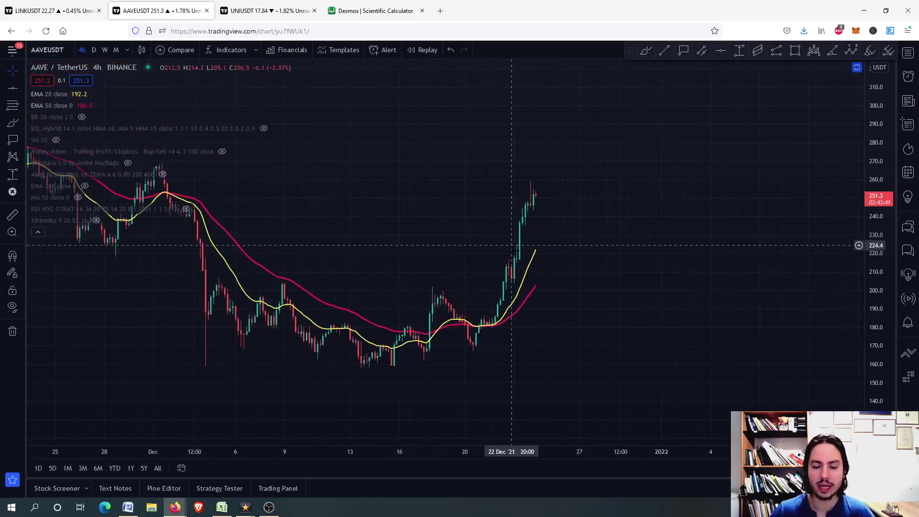
scroll(349, 212, "down", 2)
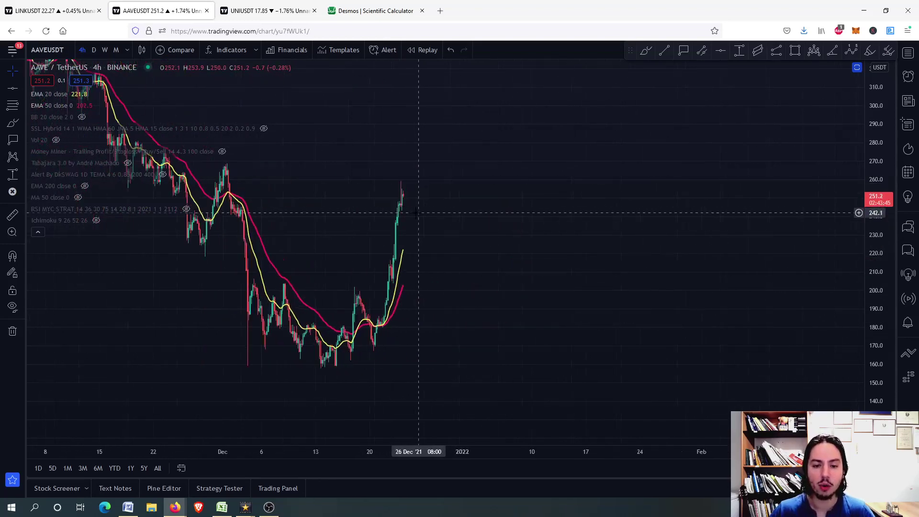
left_click_drag(402, 212, 557, 224)
scroll(556, 224, "down", 2)
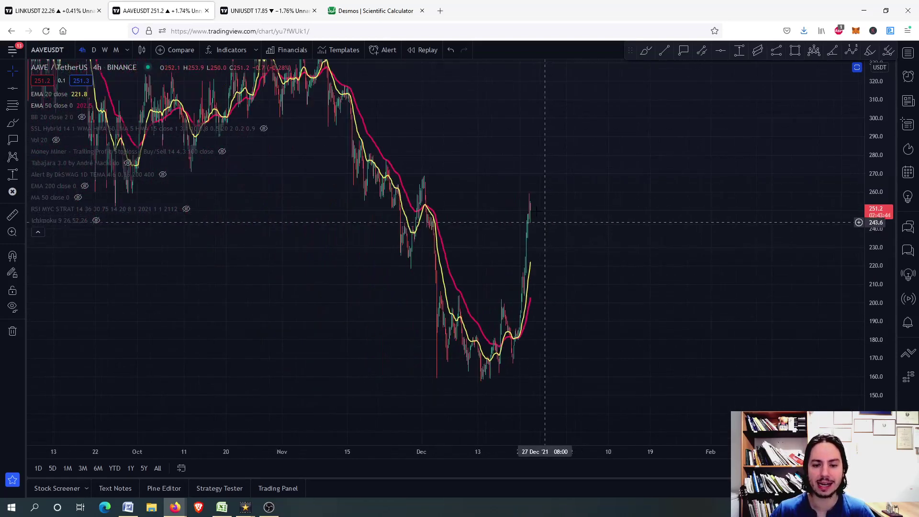
left_click(644, 50)
mouse_move(532, 201)
left_mouse_down()
mouse_move(562, 192)
mouse_move(580, 144)
left_mouse_up()
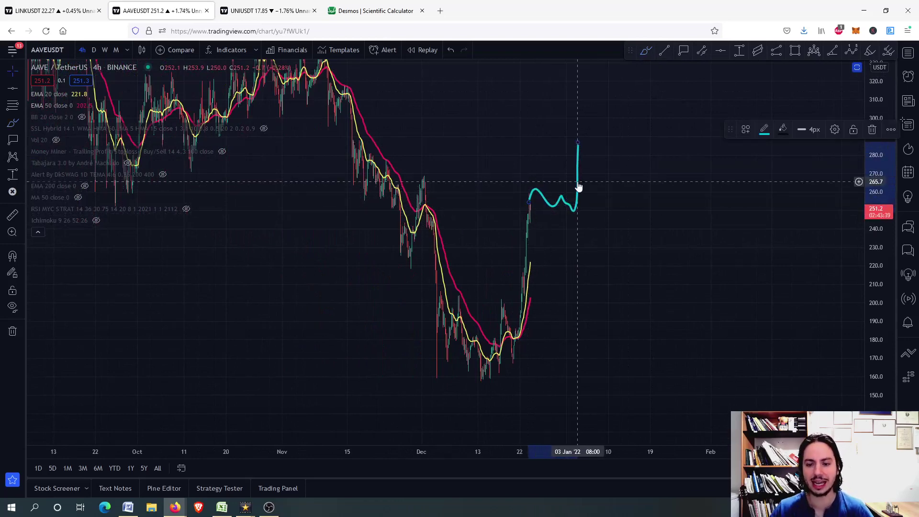
key("ctrl+z")
scroll(569, 181, "down", 5)
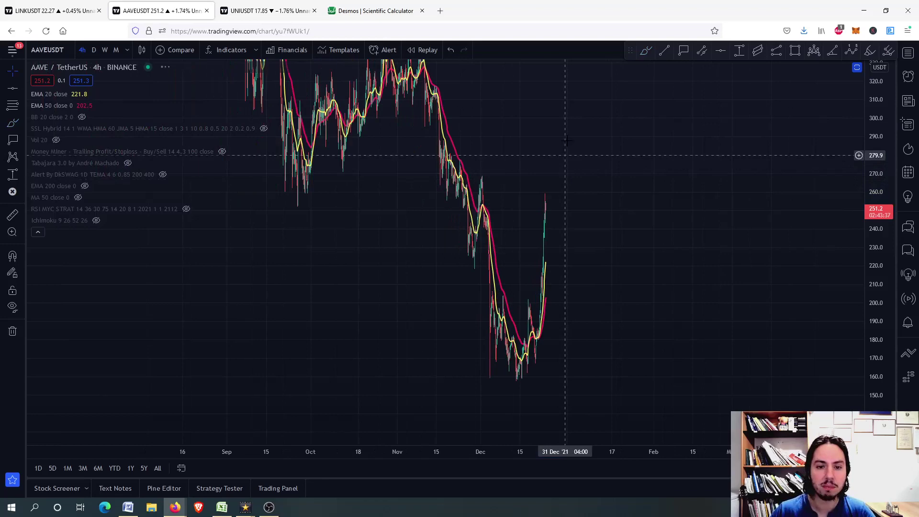
left_click_drag(876, 151, 871, 278)
scroll(503, 215, "down", 5)
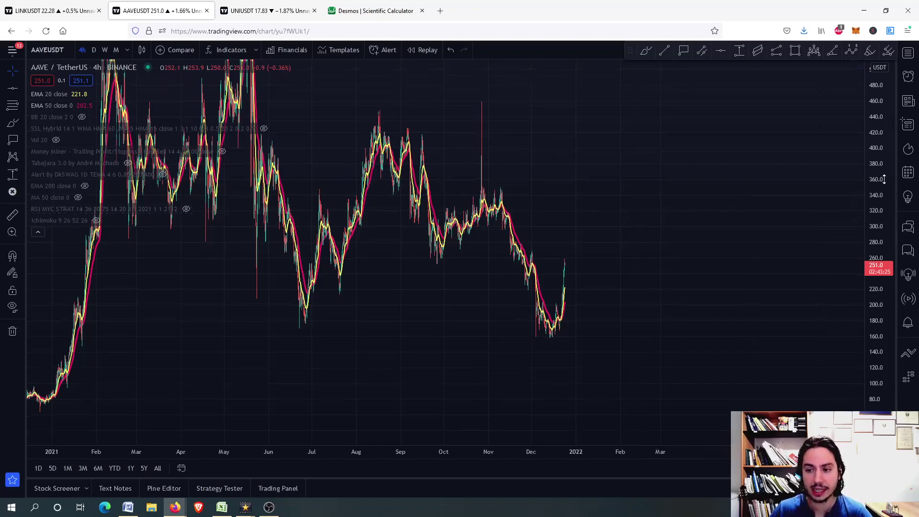
left_click_drag(877, 144, 876, 101)
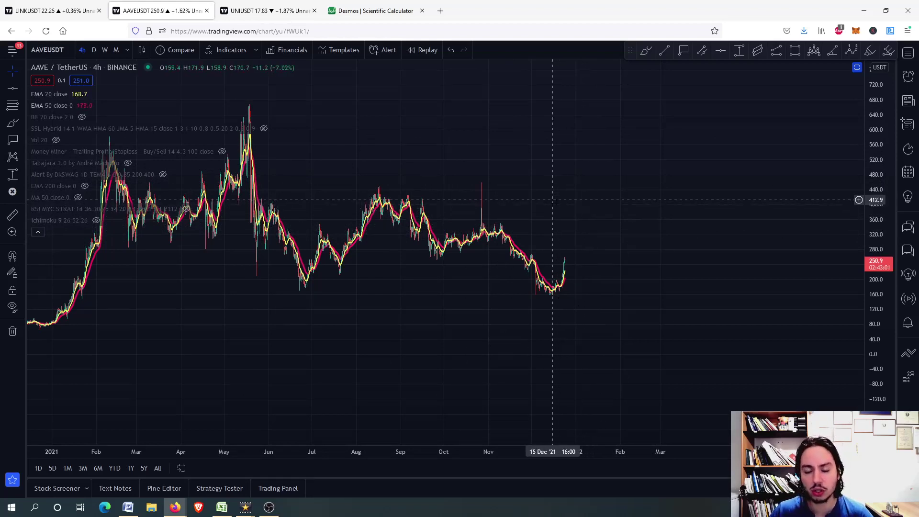
- Frame AAVE's October–December rebound, then maximize the price pane over the RSI and other indicators
double_click(875, 317)
scroll(833, 327, "up", 5)
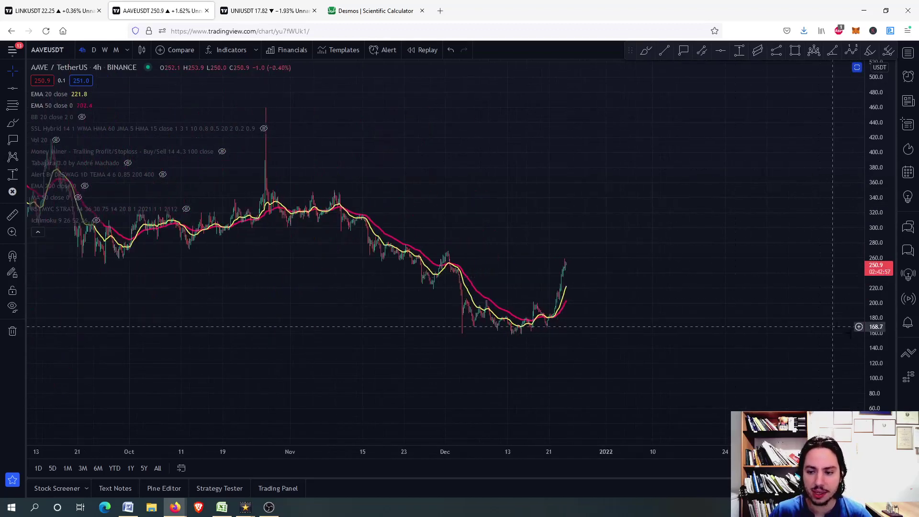
scroll(568, 309, "up", 3)
scroll(572, 331, "up", 3)
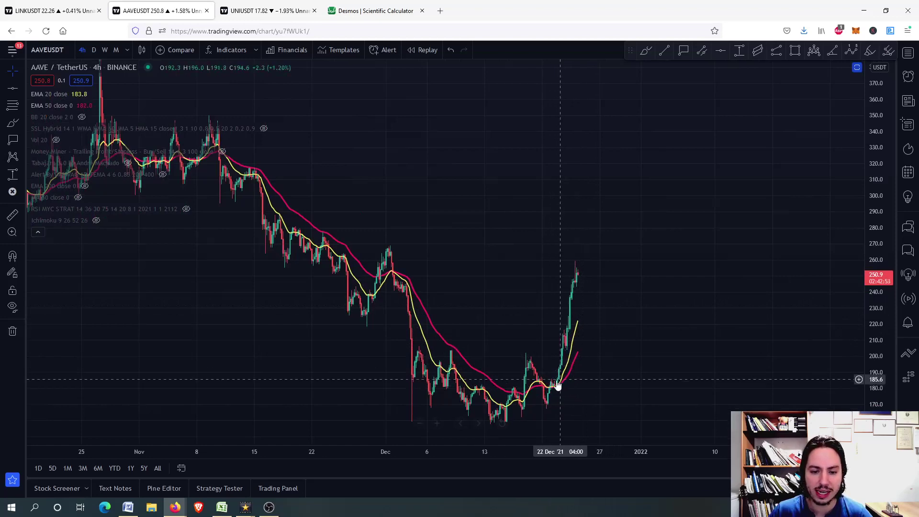
left_click_drag(557, 386, 439, 243)
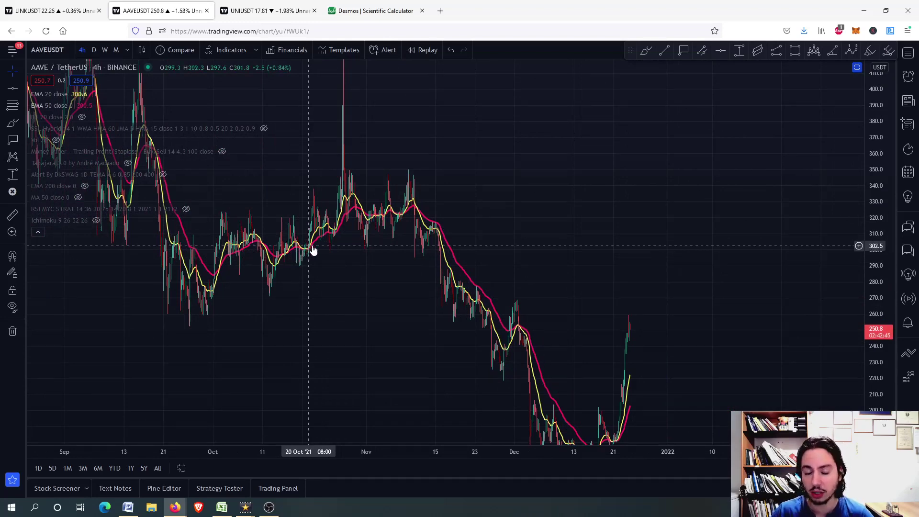
scroll(312, 251, "down", 5)
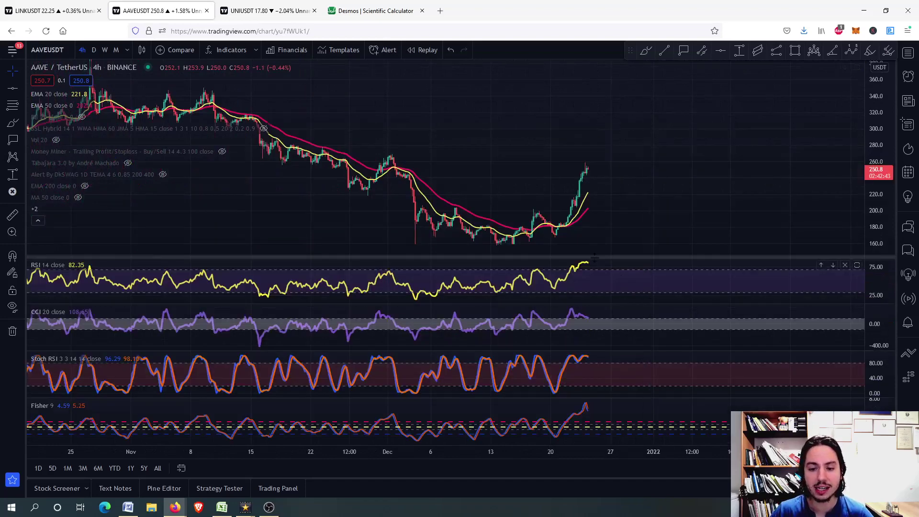
double_click(596, 273)
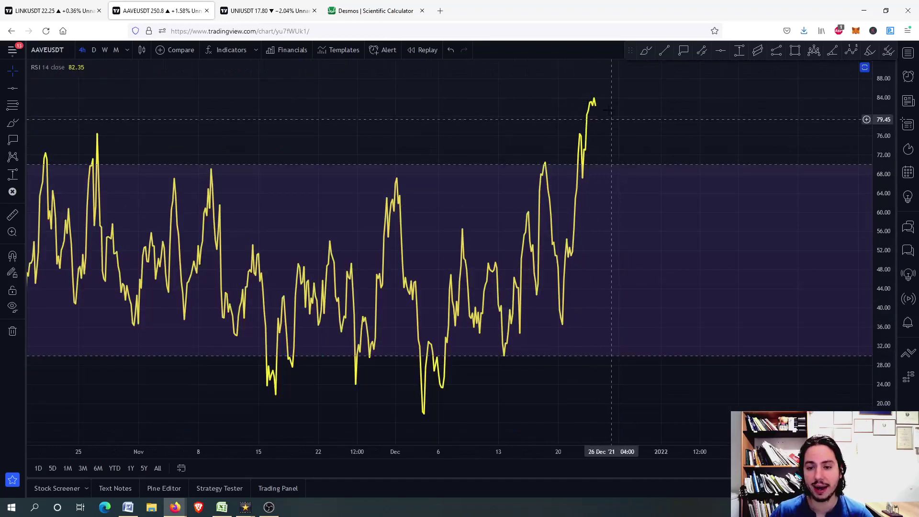
double_click(607, 216)
double_click(604, 198)
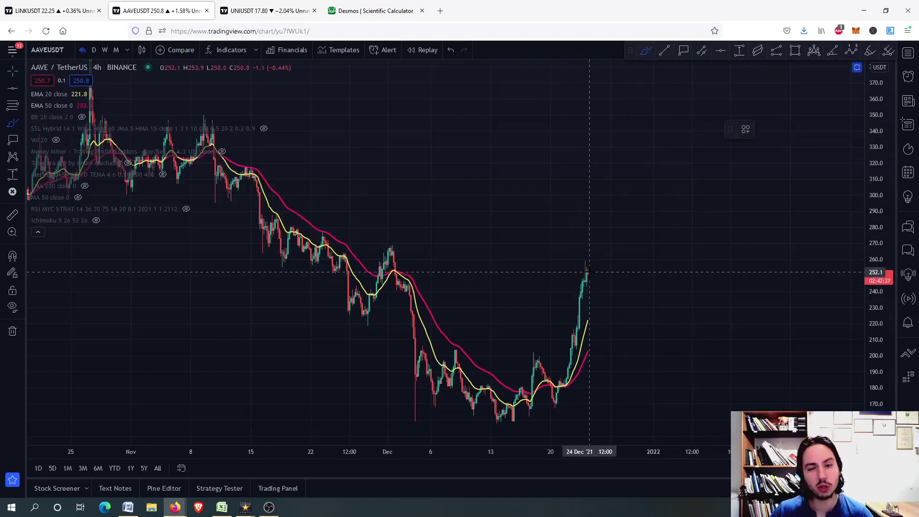
mouse_move(588, 272)
left_mouse_down()
mouse_move(615, 300)
mouse_move(619, 210)
left_mouse_up()
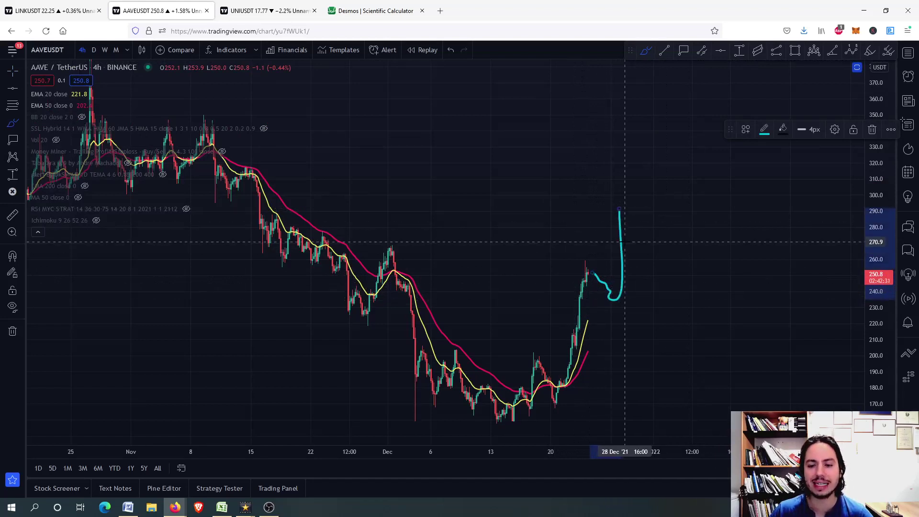
key("Delete")
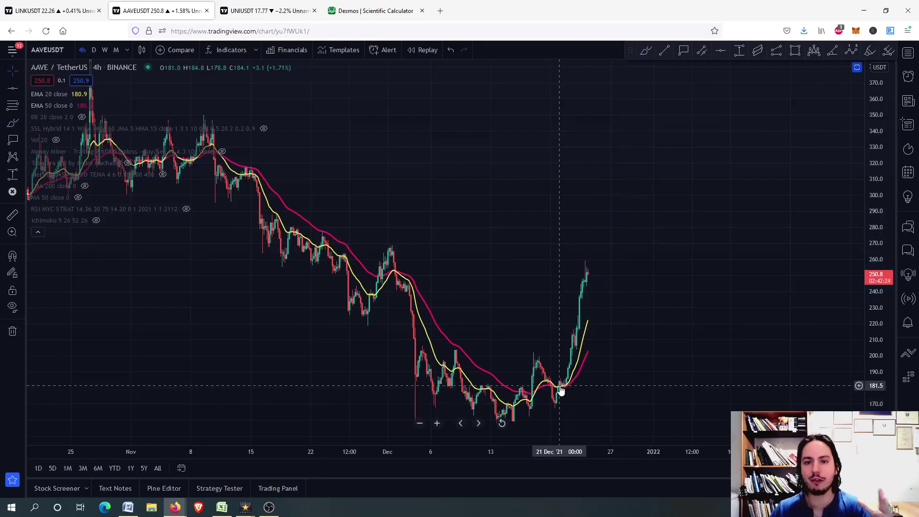
- Bring up the UNIUSDT chart from its browser tab
left_click(252, 11)
scroll(410, 211, "down", 2)
scroll(431, 230, "down", 2)
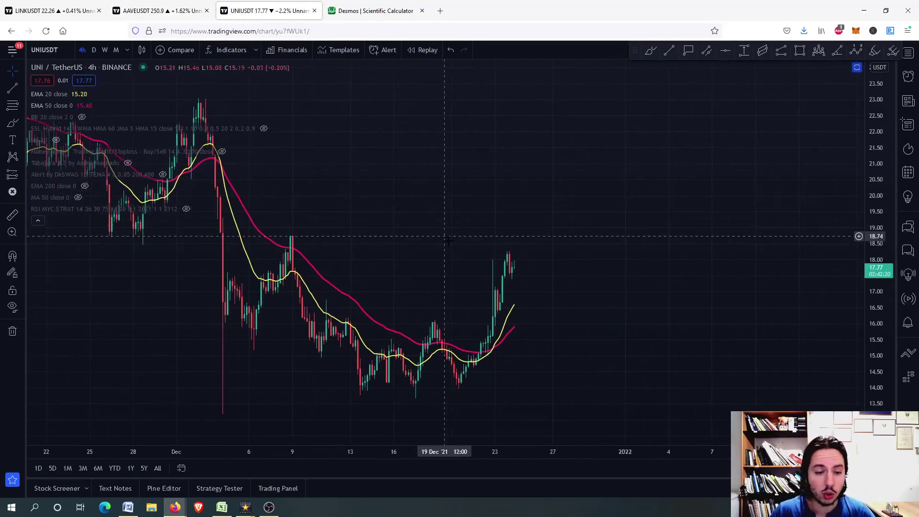
scroll(450, 244, "down", 1)
scroll(450, 243, "down", 3)
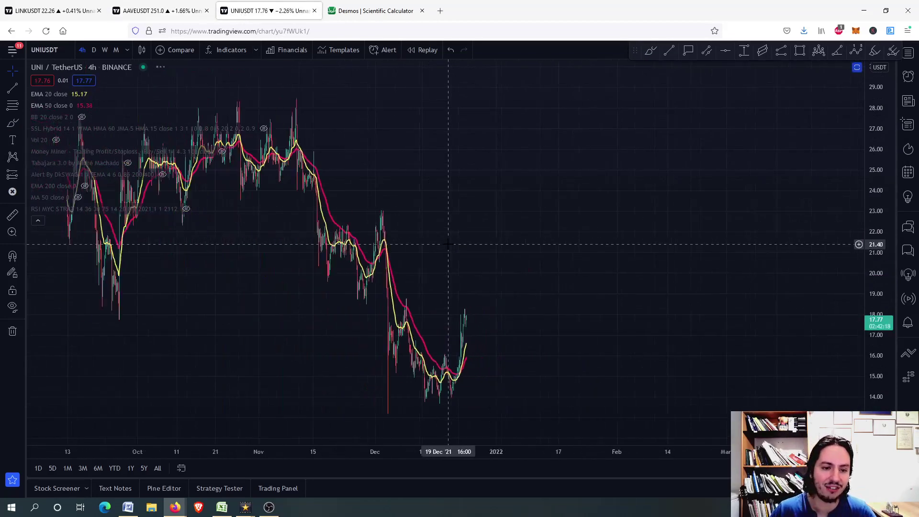
scroll(451, 244, "down", 3)
scroll(449, 244, "down", 3)
scroll(449, 245, "down", 3)
scroll(467, 287, "down", 3)
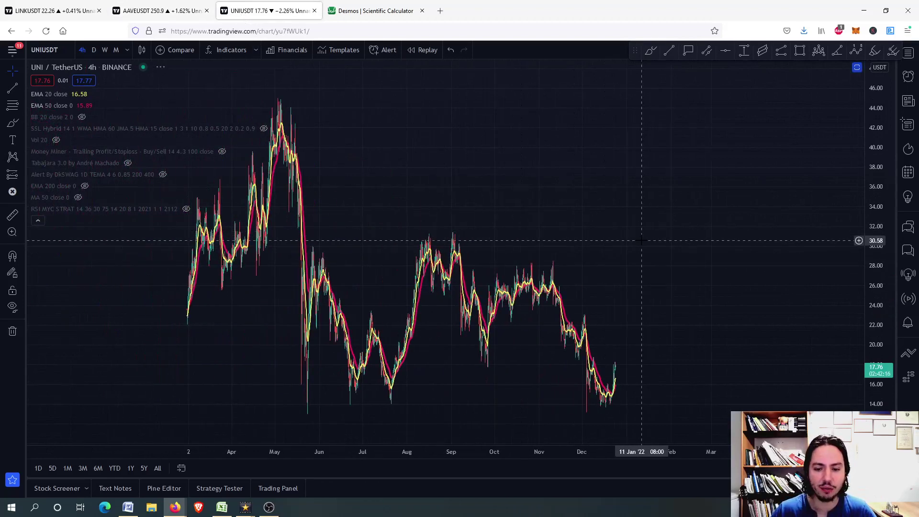
scroll(488, 316, "down", 2)
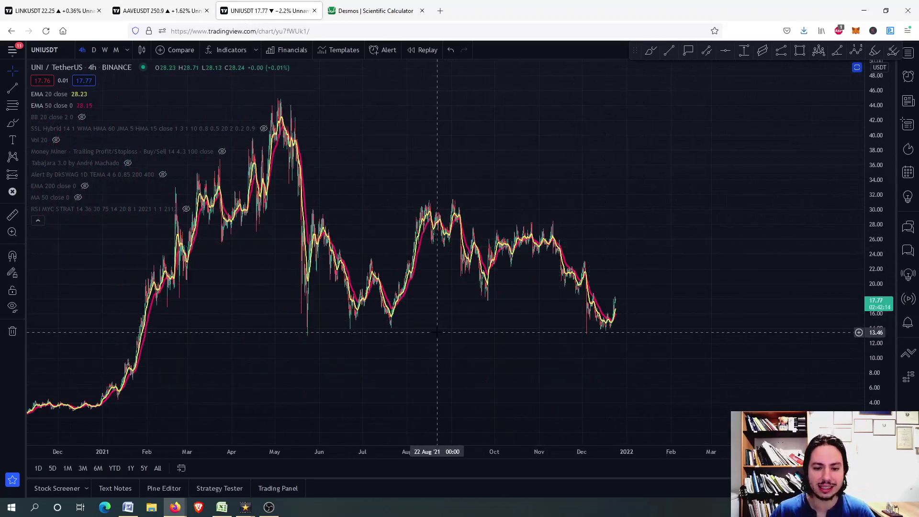
- Place a horizontal support line at 13.79 on UNI and pan across 2021 to review it
left_click(726, 51)
left_click(468, 331)
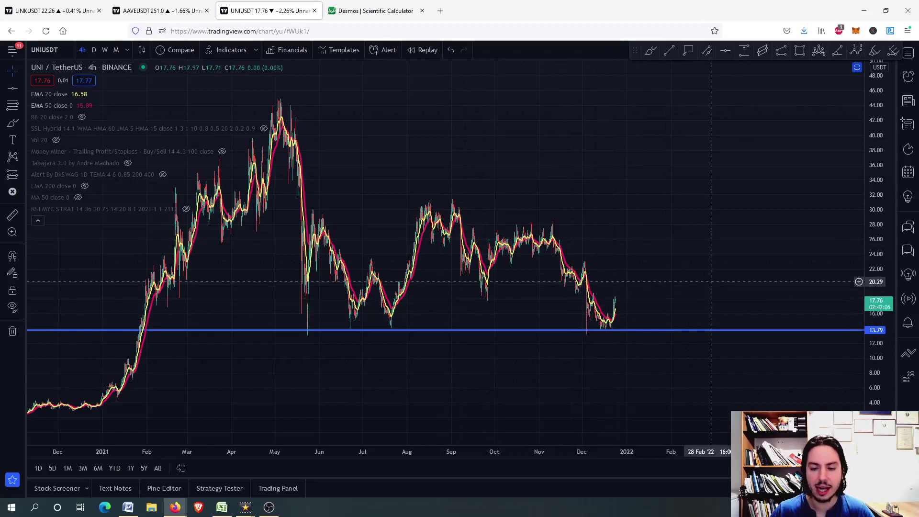
scroll(602, 320, "up", 2)
scroll(604, 317, "up", 2)
scroll(608, 303, "up", 2)
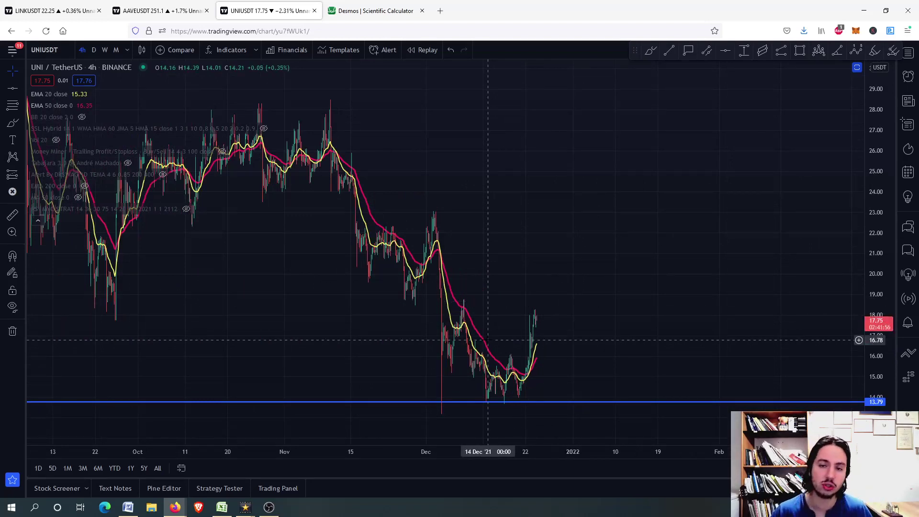
scroll(546, 263, "down", 3)
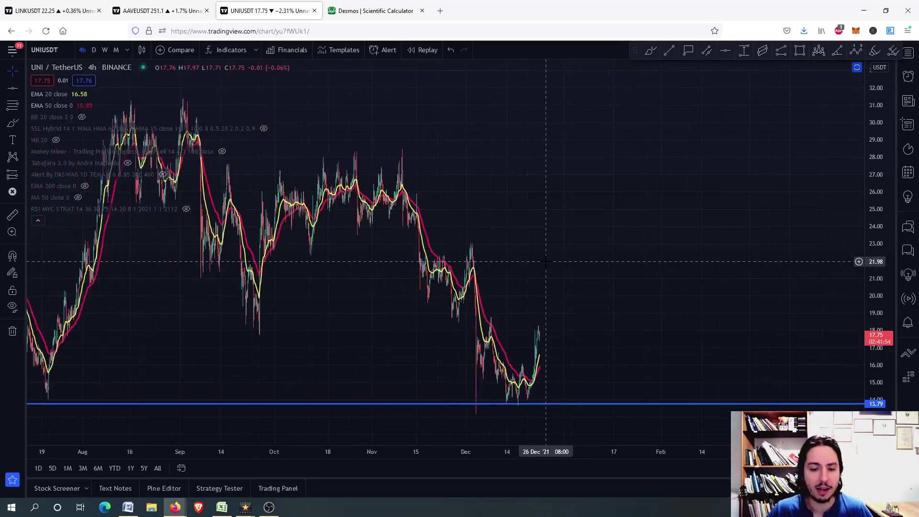
scroll(545, 262, "down", 3)
scroll(546, 262, "down", 2)
left_click_drag(546, 262, 697, 243)
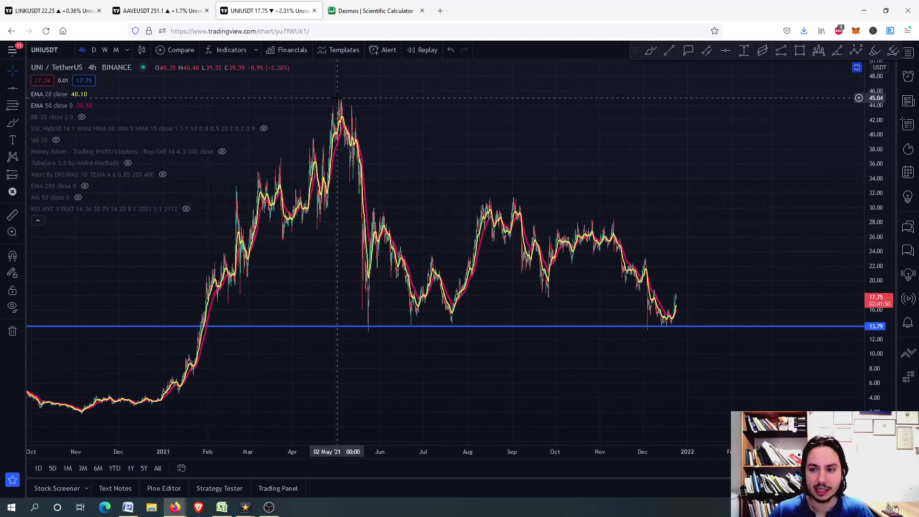
left_click_drag(693, 136, 576, 137)
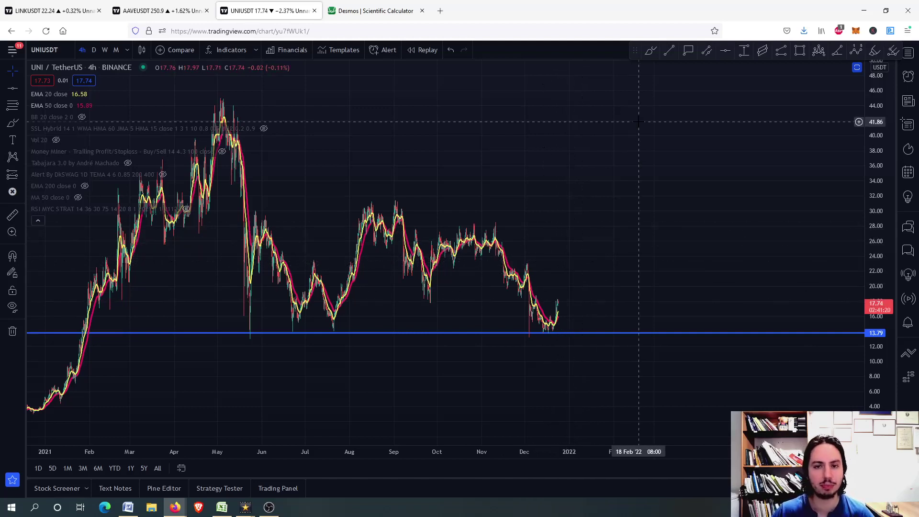
double_click(600, 171)
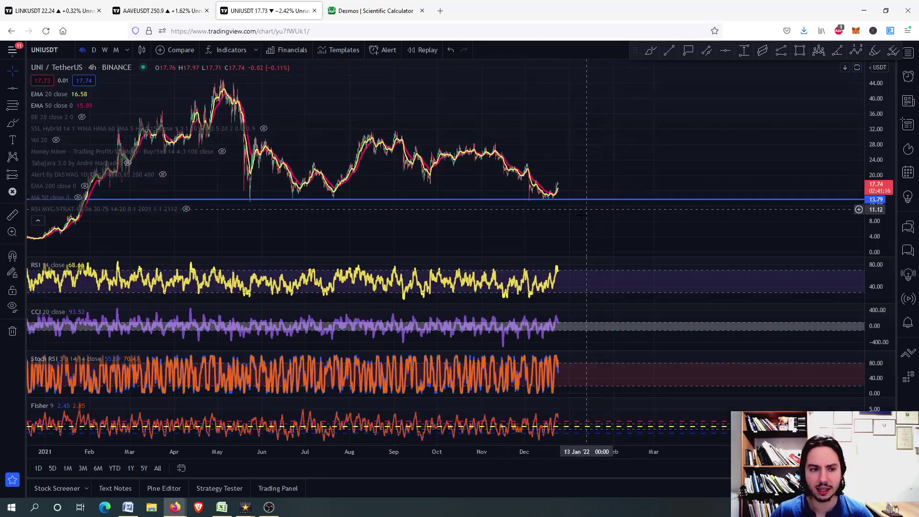
double_click(578, 280)
scroll(568, 274, "up", 5)
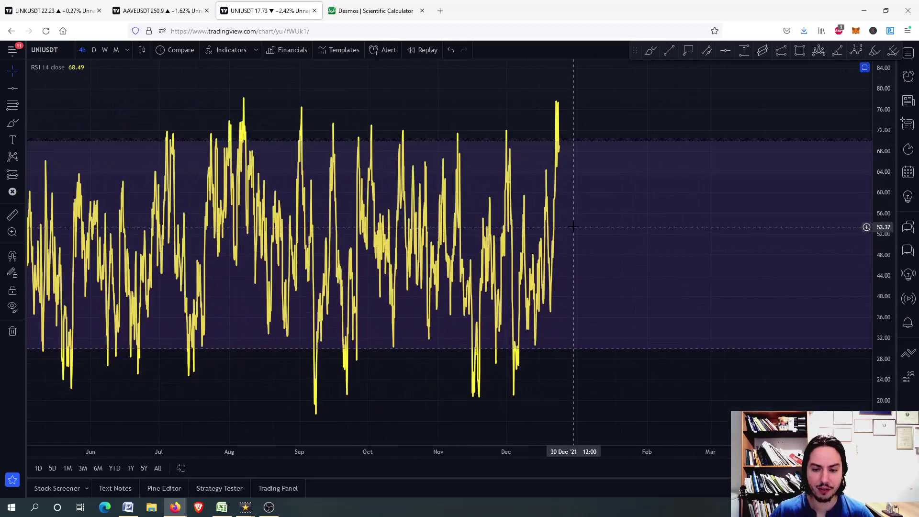
scroll(560, 215, "up", 3)
scroll(559, 178, "up", 3)
double_click(553, 193)
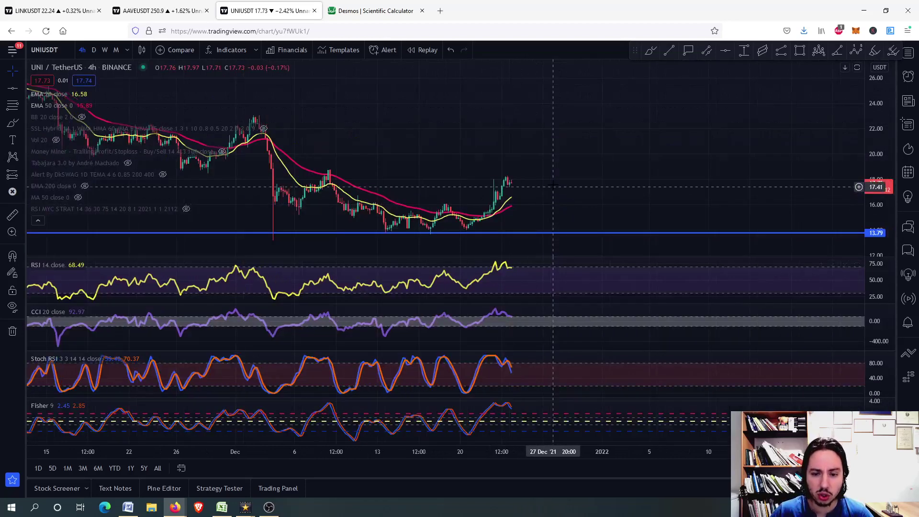
scroll(550, 220, "up", 3)
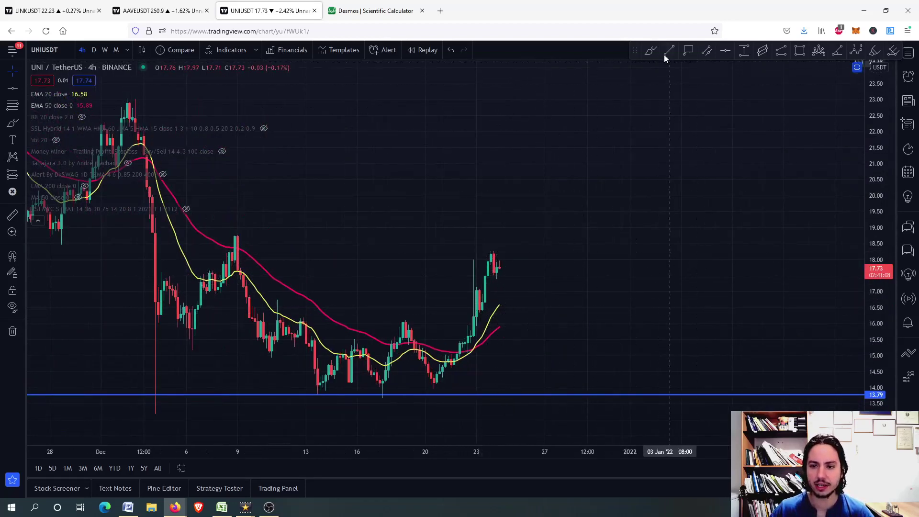
- Brush-sketch a looping projected pullback from the latest UNI candle high
left_click(650, 49)
left_click(492, 253)
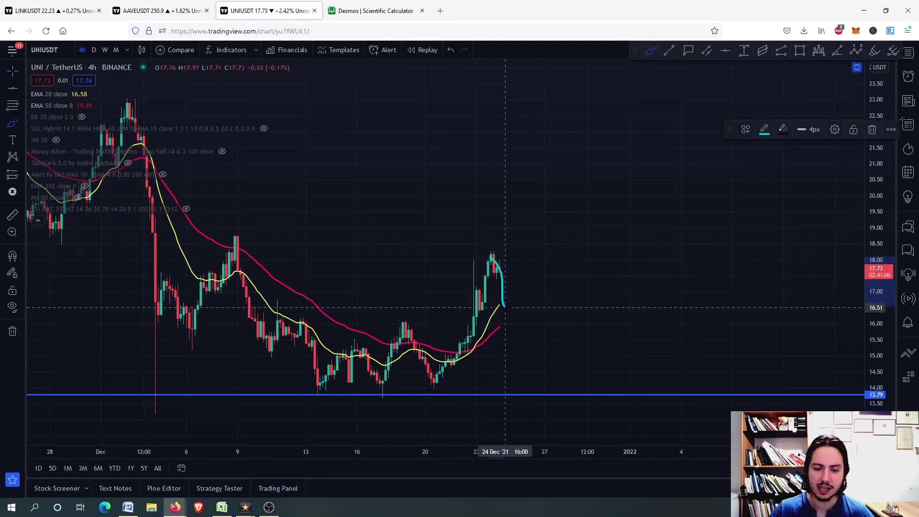
mouse_move(513, 309)
left_mouse_down()
mouse_move(507, 302)
mouse_move(527, 324)
mouse_move(497, 312)
mouse_move(516, 307)
left_mouse_up()
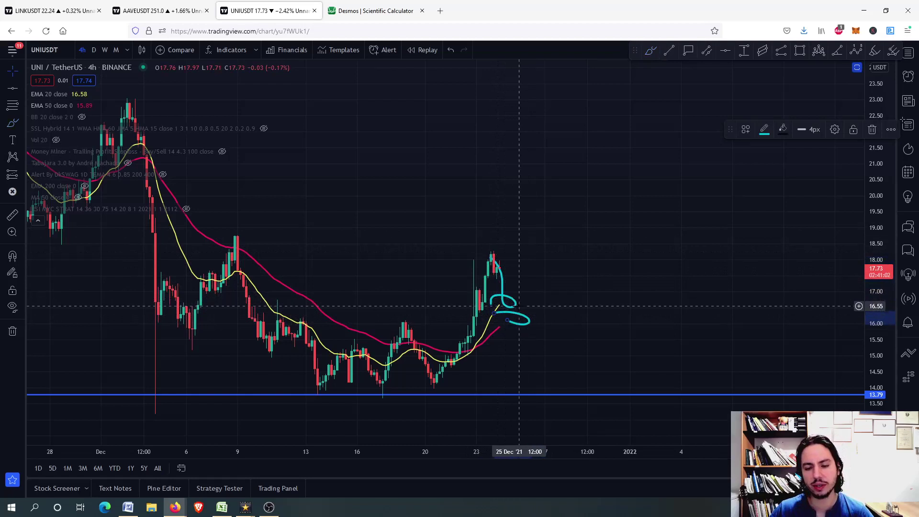
- Undo that sketch and brush a short sideways stroke after the last candle
key("ctrl+z")
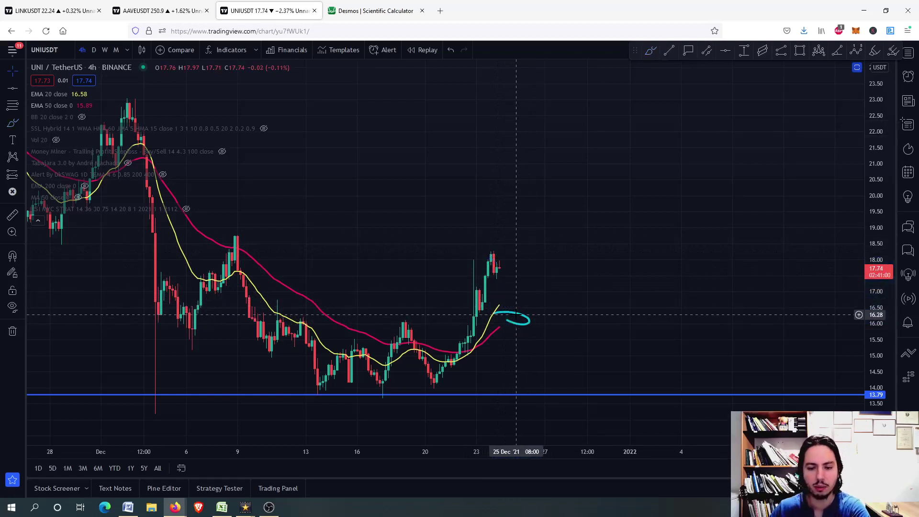
key("ctrl+z")
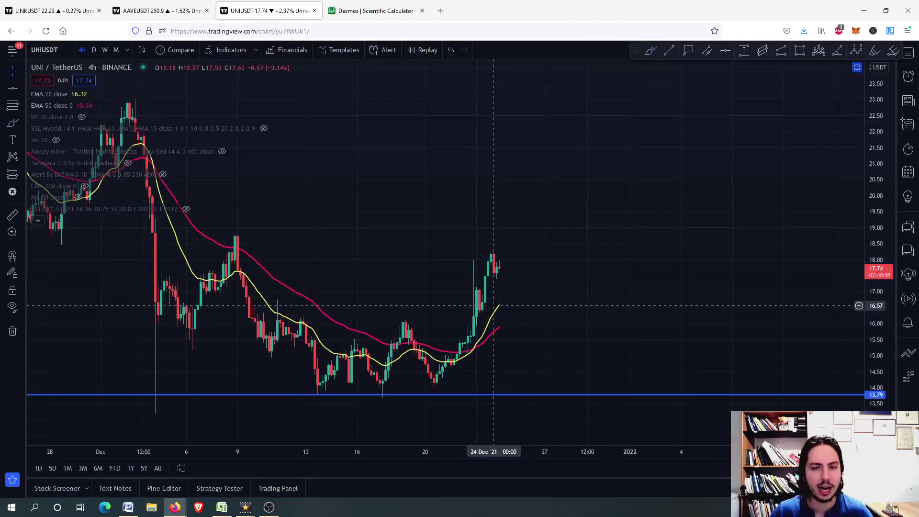
left_click(651, 50)
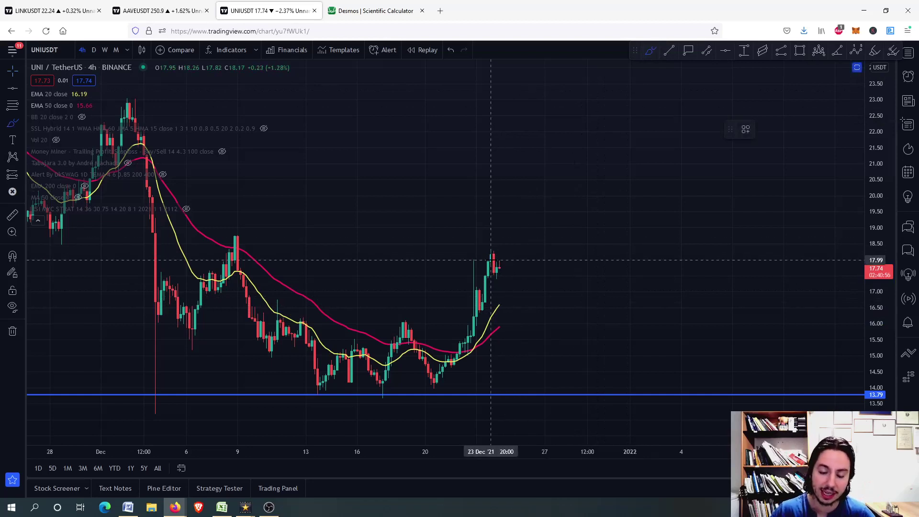
mouse_move(492, 262)
left_mouse_down()
mouse_move(531, 280)
mouse_move(533, 262)
left_mouse_up()
scroll(531, 237, "down", 5)
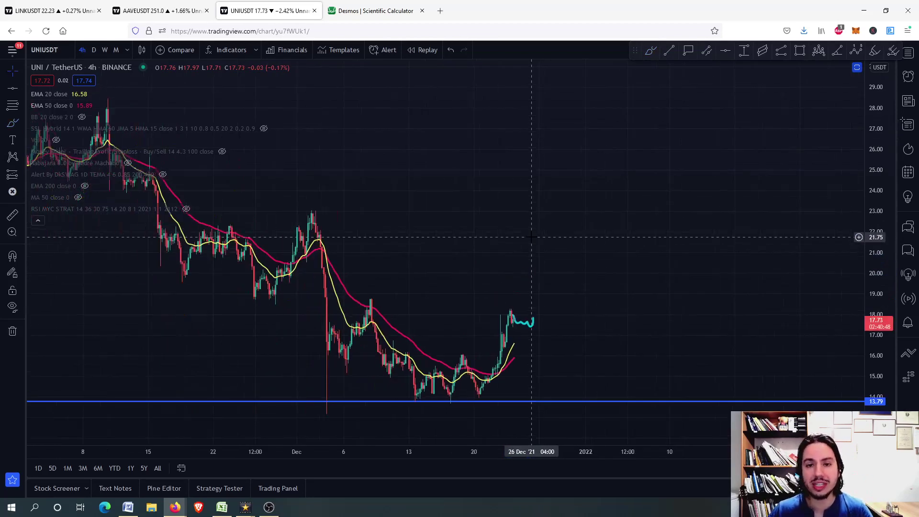
scroll(532, 237, "down", 5)
scroll(532, 237, "down", 3)
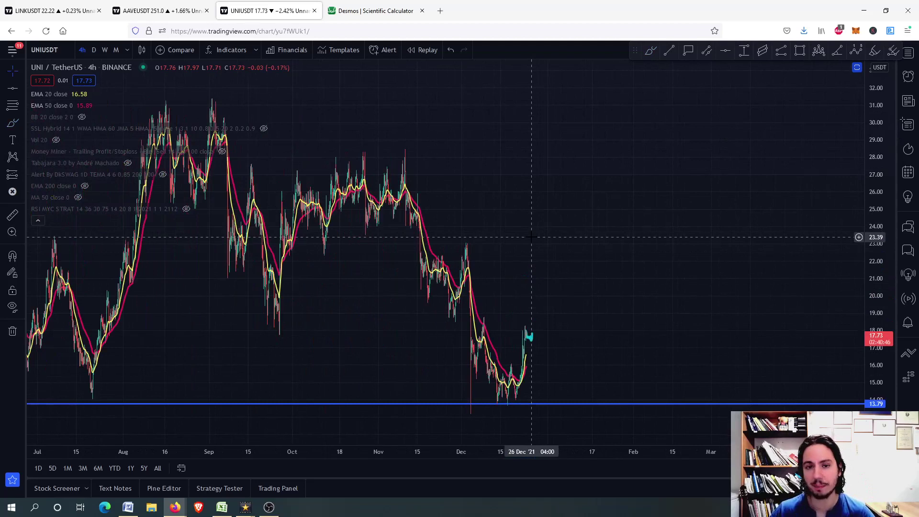